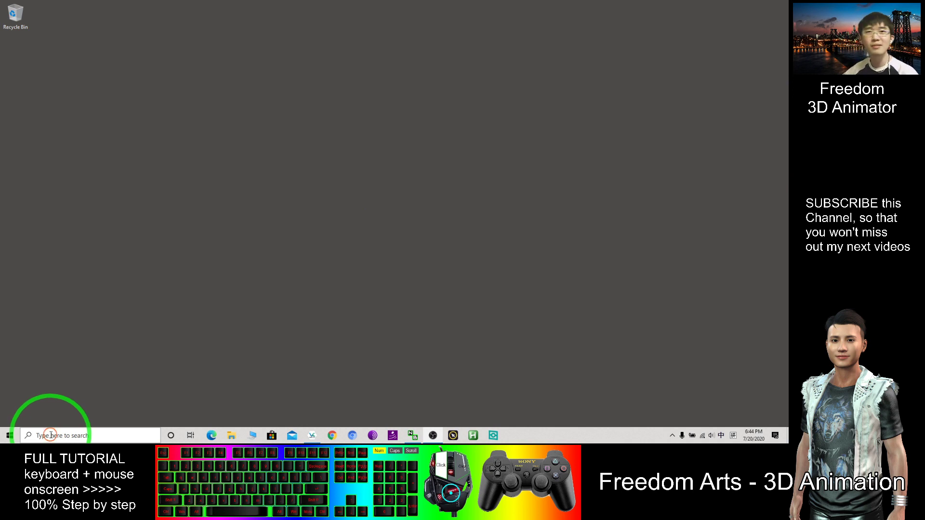
Launch Blender, dismiss its splash screen and move the program window so part of the desktop is uncovered
{"action": "left_click", "coordinate": [51, 435]}
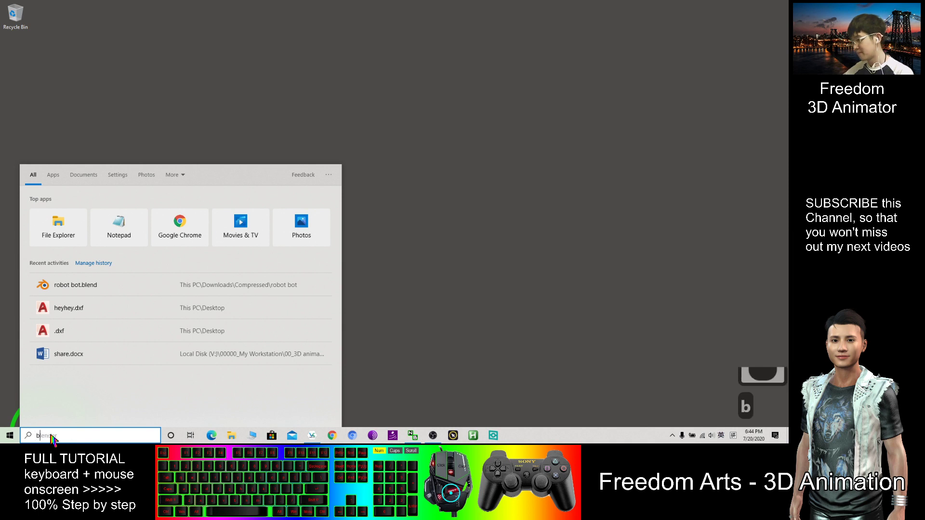
{"action": "type", "text": "blender"}
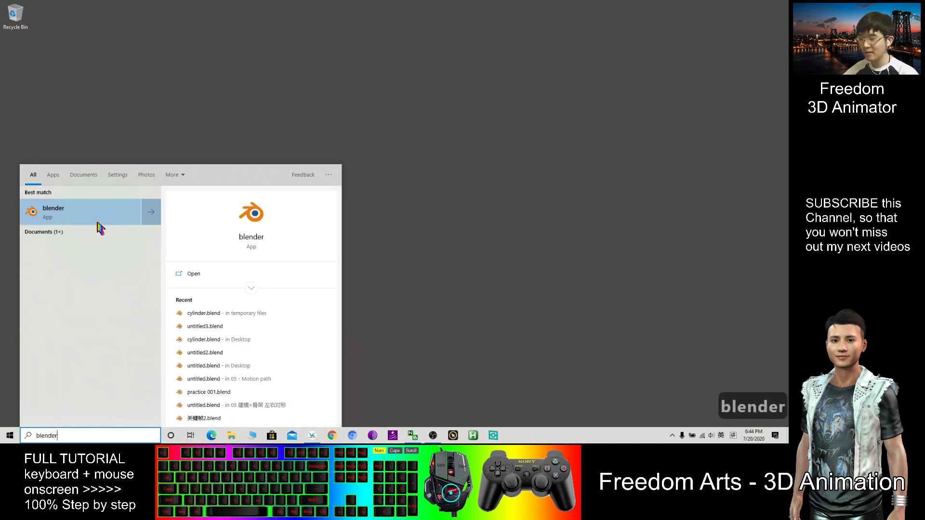
{"action": "left_click", "coordinate": [98, 223]}
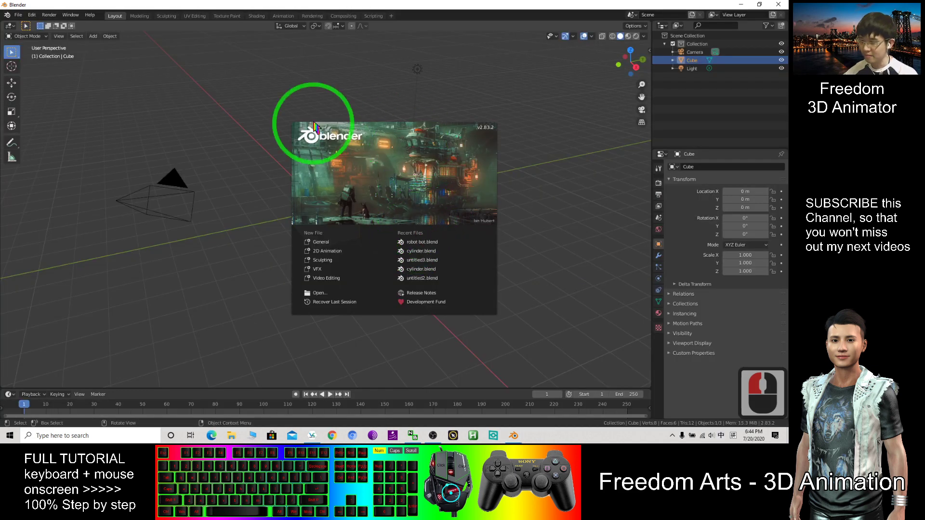
{"action": "left_click", "coordinate": [254, 114]}
{"action": "left_click", "coordinate": [363, 27]}
{"action": "left_click_drag", "start_coordinate": [368, 6], "coordinate": [486, 51]}
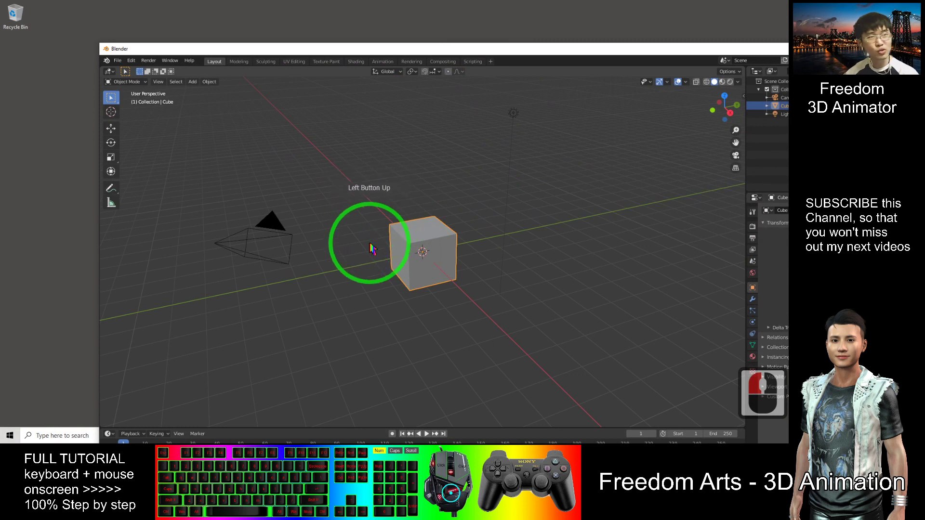
Find the add-ons matching "dxf" in the preferences and enable both the AutoCAD DXF export and import add-ons
{"action": "left_click", "coordinate": [132, 61]}
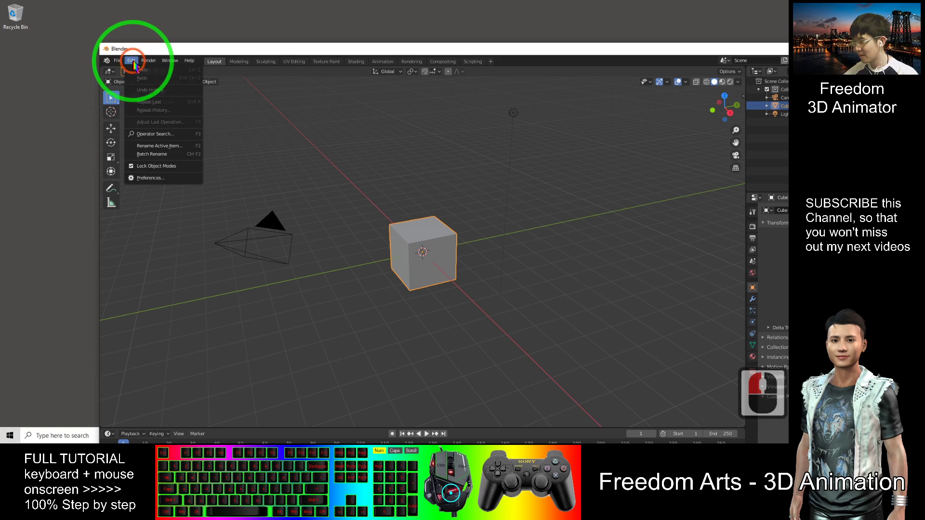
{"action": "left_click", "coordinate": [143, 179]}
{"action": "left_click_drag", "start_coordinate": [161, 90], "coordinate": [353, 93]}
{"action": "left_click", "coordinate": [399, 113]}
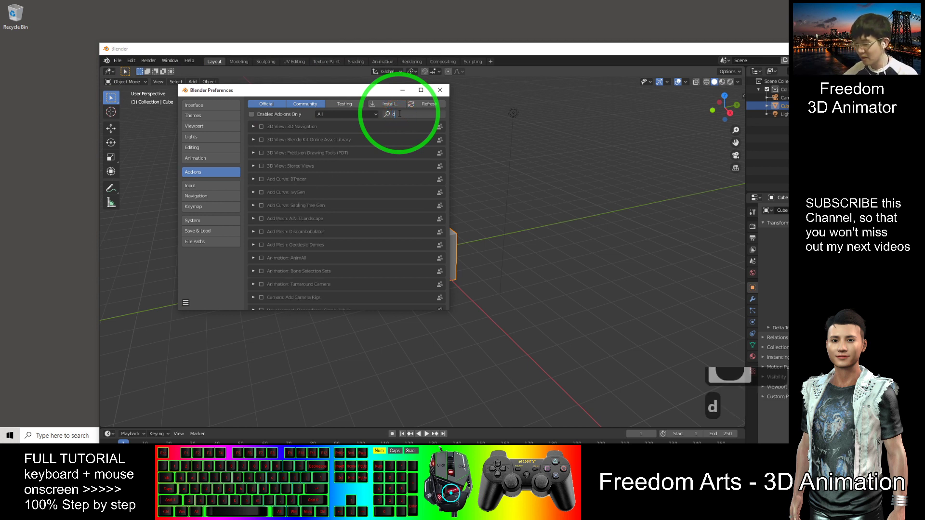
{"action": "type", "text": "dxf"}
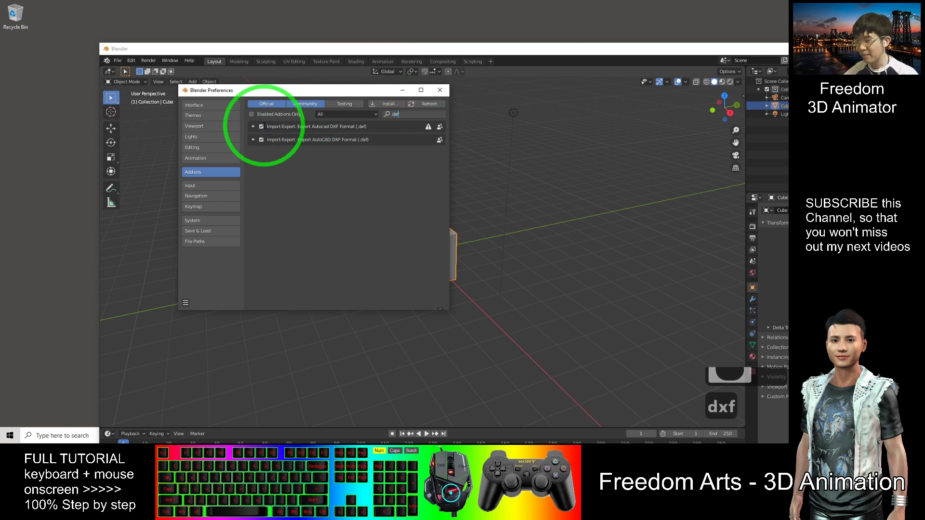
{"action": "left_click", "coordinate": [261, 126]}
{"action": "left_click", "coordinate": [262, 140]}
{"action": "left_click", "coordinate": [262, 140]}
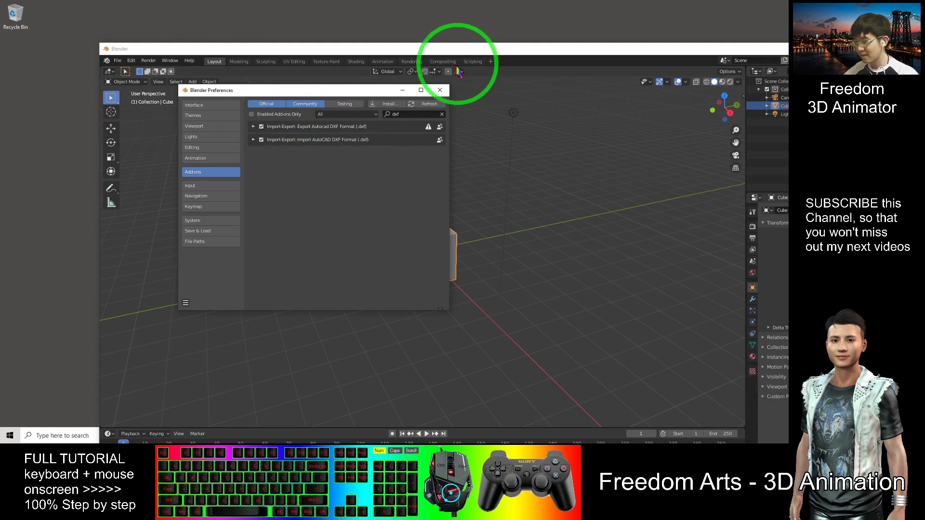
{"action": "left_click", "coordinate": [440, 90]}
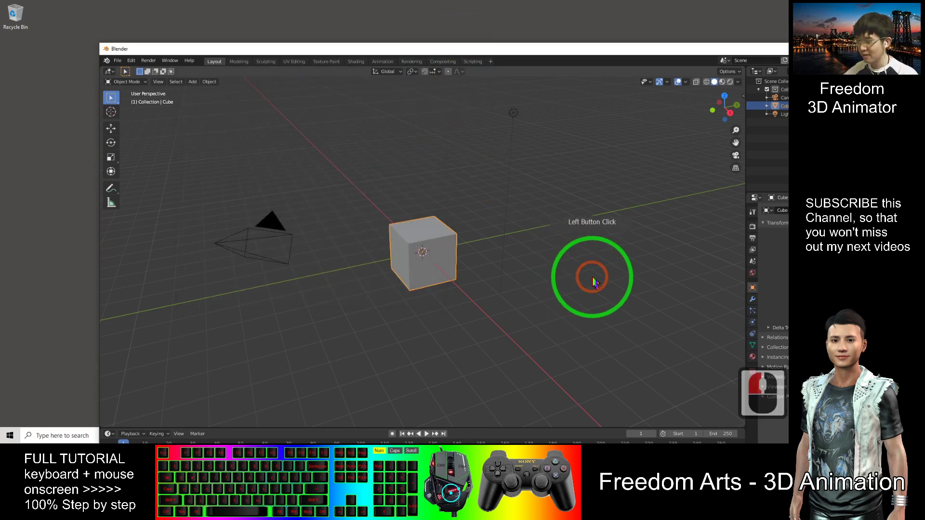
Delete the default cube from the scene
{"action": "left_click", "coordinate": [590, 274]}
{"action": "left_click", "coordinate": [426, 250]}
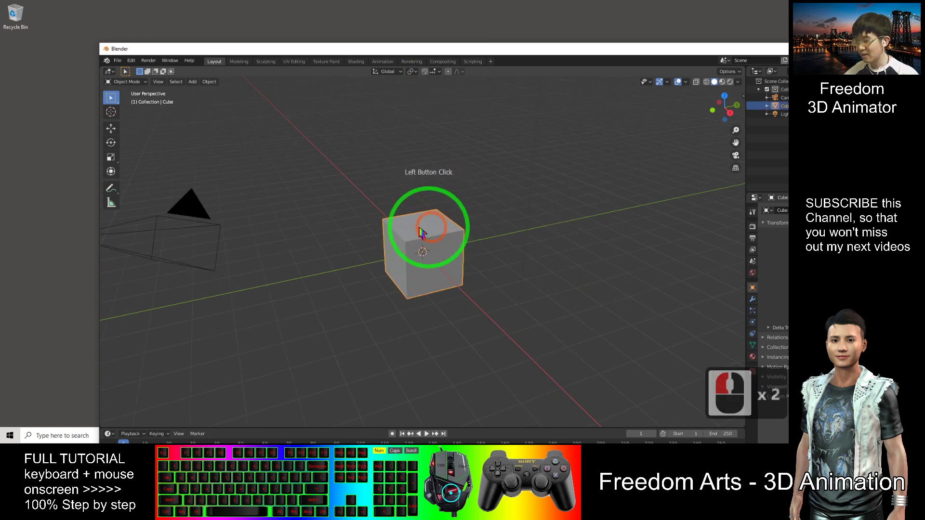
{"action": "scroll", "coordinate": [417, 235], "scroll_direction": "down", "scroll_amount": 3}
{"action": "left_click", "coordinate": [417, 235]}
{"action": "left_click", "coordinate": [417, 235]}
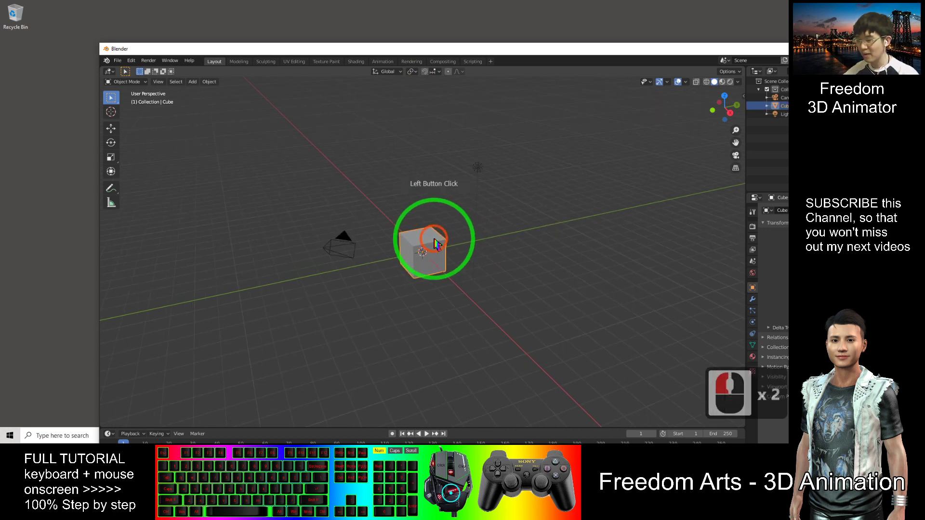
{"action": "key", "text": "Delete"}
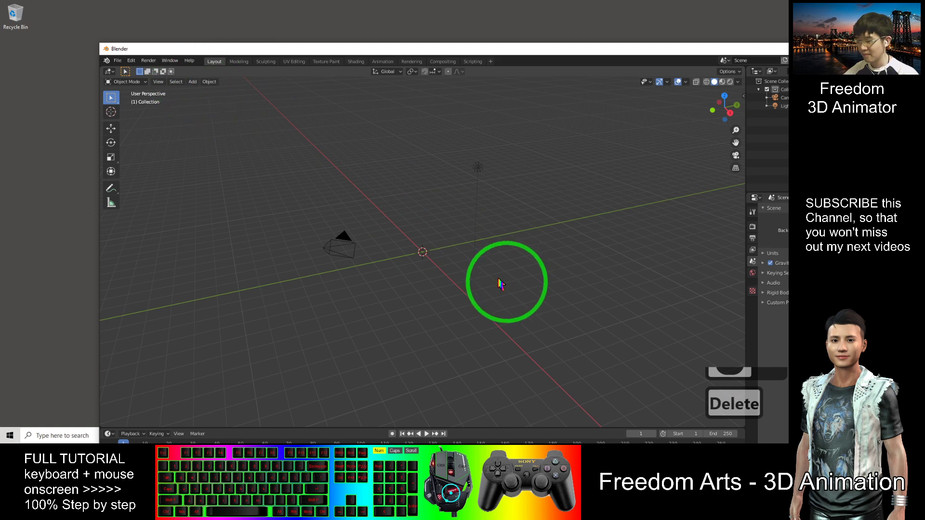
Add a cone mesh at the scene's origin
{"action": "left_click", "coordinate": [193, 82]}
{"action": "left_click", "coordinate": [205, 92]}
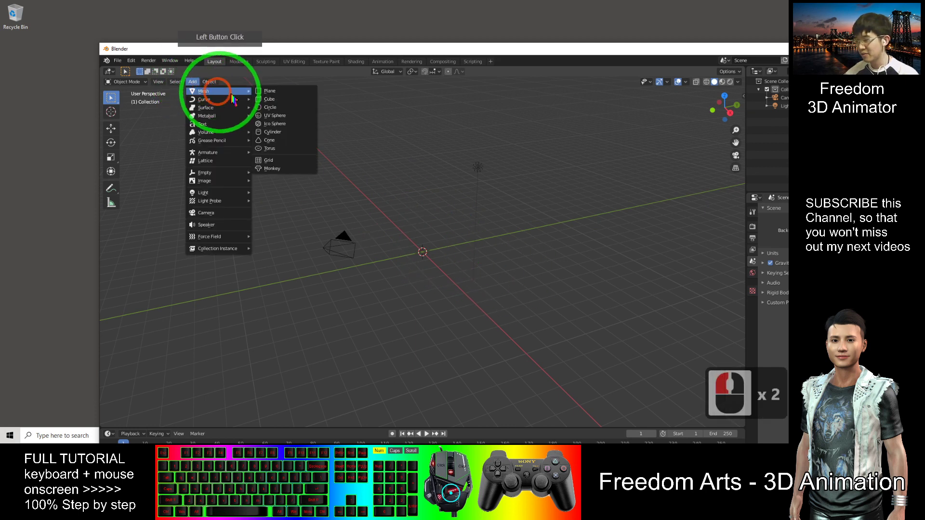
{"action": "left_click", "coordinate": [269, 140]}
{"action": "scroll", "coordinate": [487, 301], "scroll_direction": "up", "scroll_amount": 7}
{"action": "scroll", "coordinate": [490, 308], "scroll_direction": "down", "scroll_amount": 3}
{"action": "scroll", "coordinate": [491, 304], "scroll_direction": "down", "scroll_amount": 4}
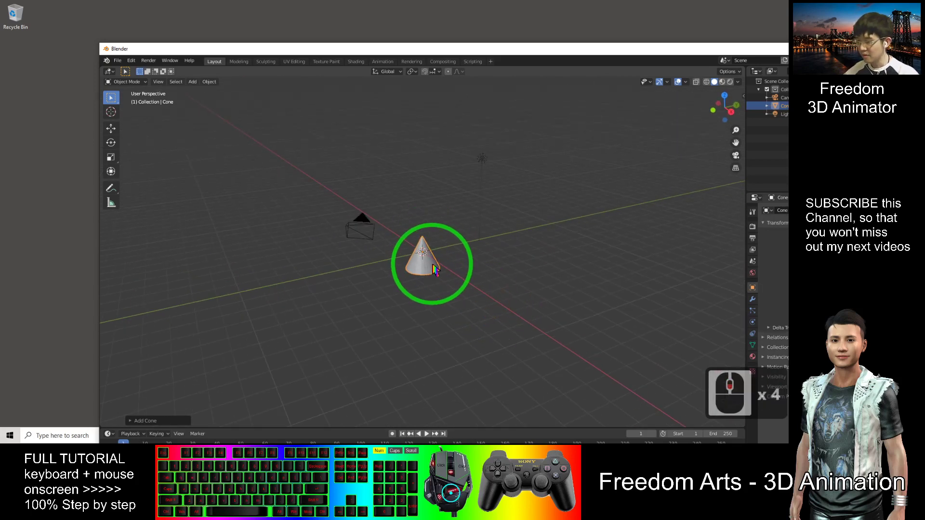
Export the selected cone in AutoCAD DXF format to the Desktop as cone.dxf
{"action": "left_click", "coordinate": [78, 31]}
{"action": "left_click", "coordinate": [117, 62]}
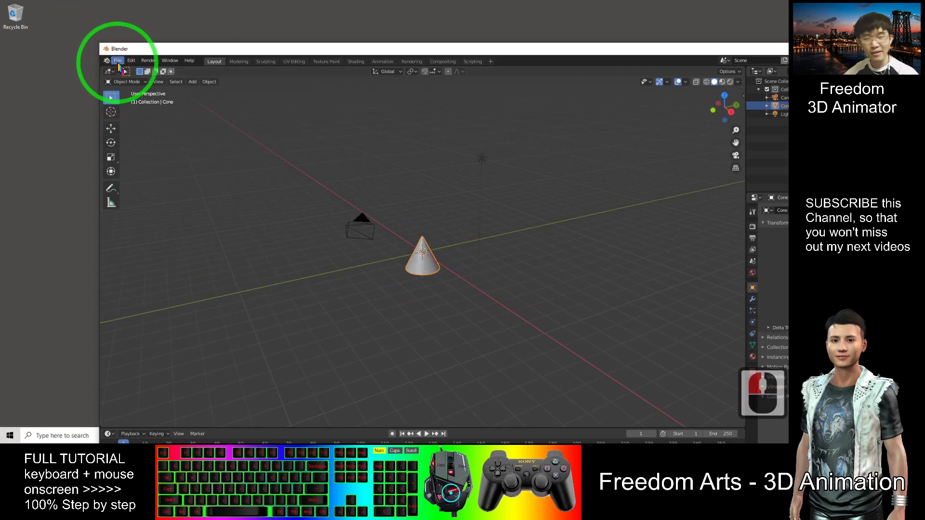
{"action": "mouse_move", "coordinate": [149, 182]}
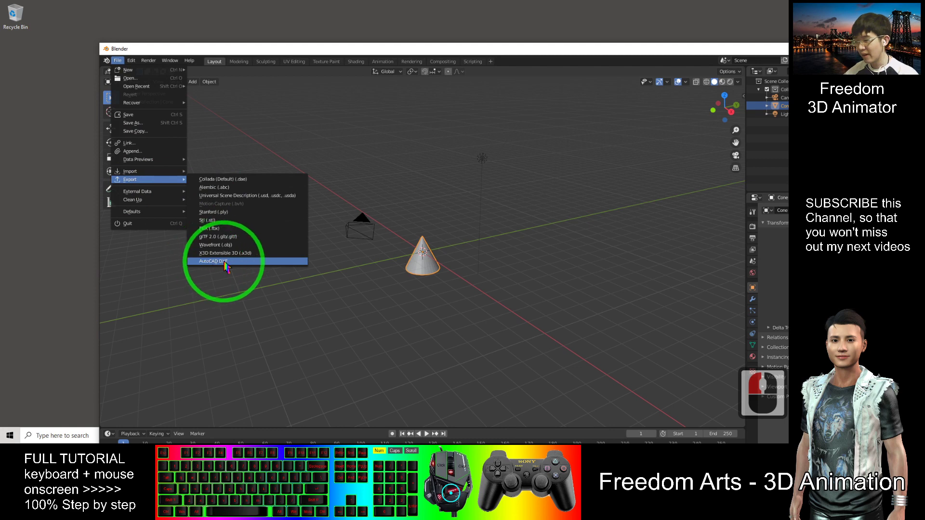
{"action": "left_click", "coordinate": [233, 266]}
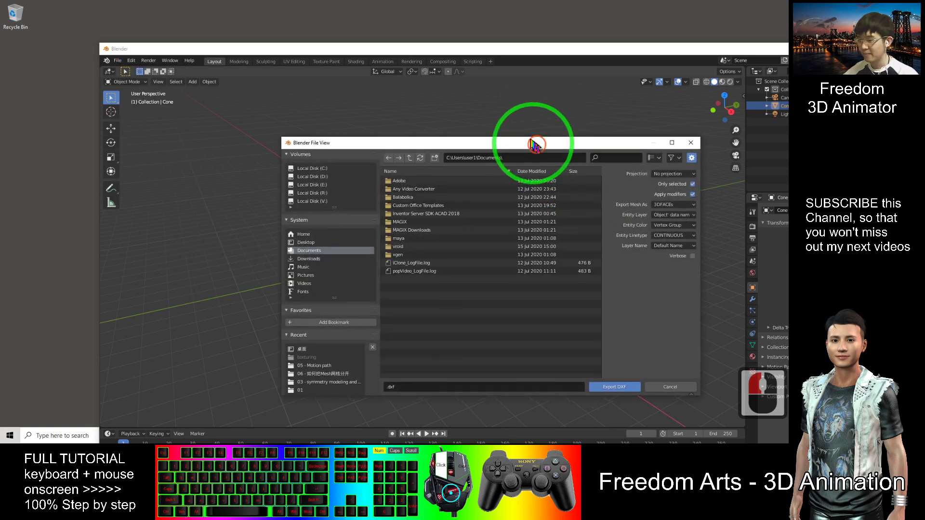
{"action": "left_click_drag", "start_coordinate": [530, 138], "coordinate": [493, 118]}
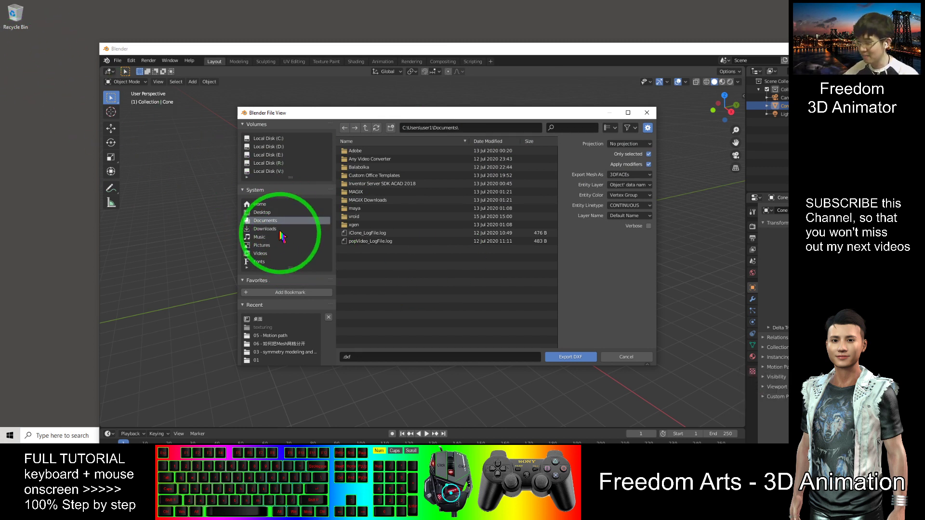
{"action": "left_click", "coordinate": [261, 212]}
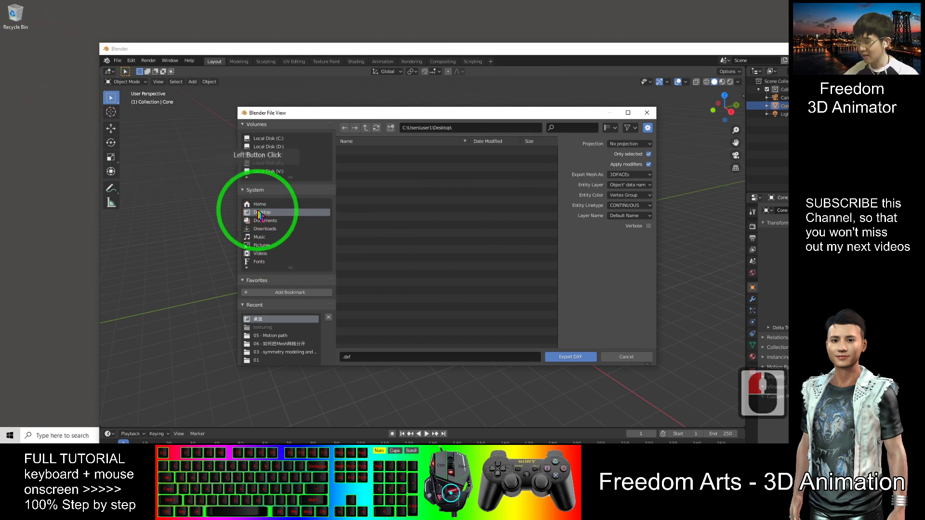
{"action": "left_click", "coordinate": [356, 359]}
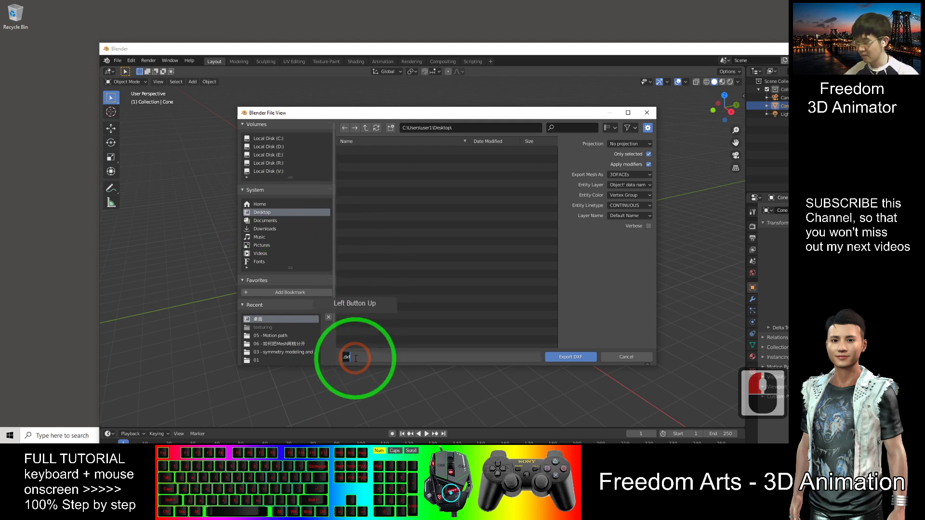
{"action": "left_click", "coordinate": [571, 357]}
{"action": "left_click", "coordinate": [572, 358]}
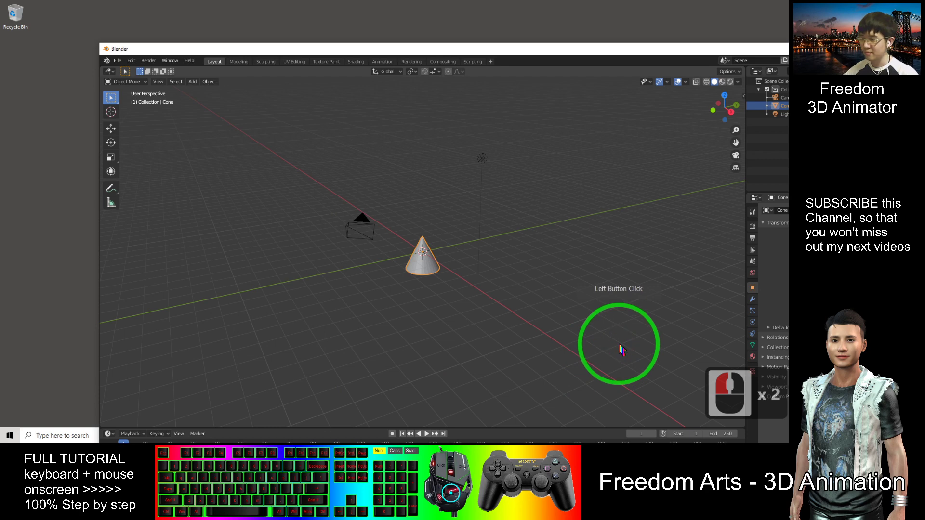
Shift the Blender window clear of the desktop files and open cone.dxf in AutoCAD as read-only
{"action": "left_click", "coordinate": [18, 58]}
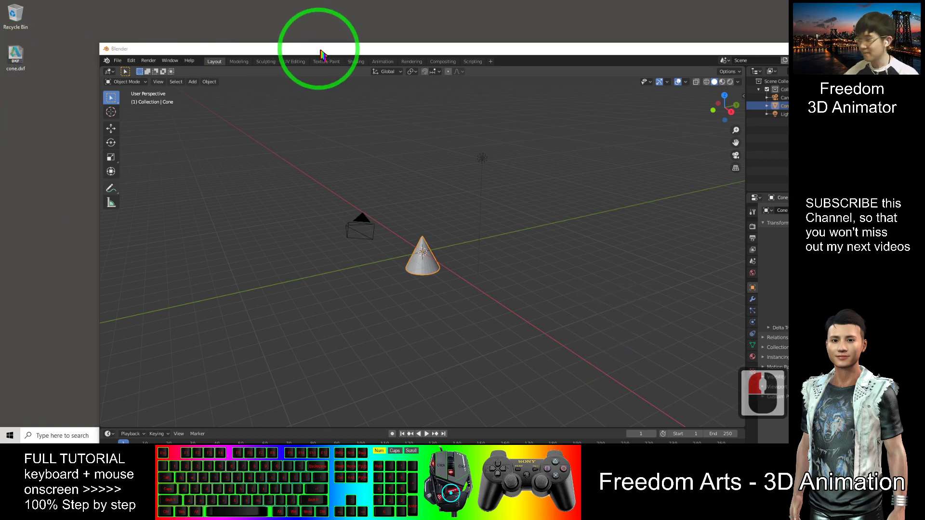
{"action": "left_click_drag", "start_coordinate": [320, 50], "coordinate": [296, 14]}
{"action": "left_click", "coordinate": [23, 100]}
{"action": "left_click", "coordinate": [16, 51]}
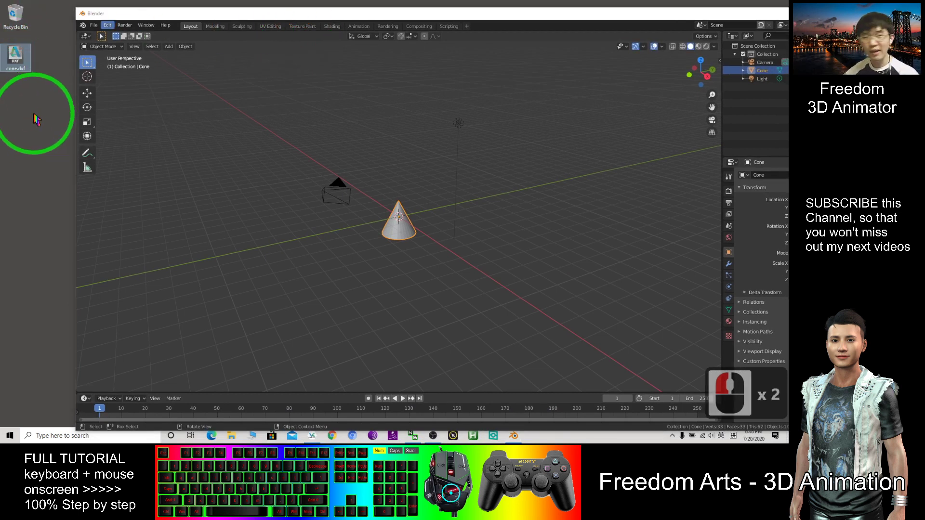
{"action": "double_click", "coordinate": [15, 56]}
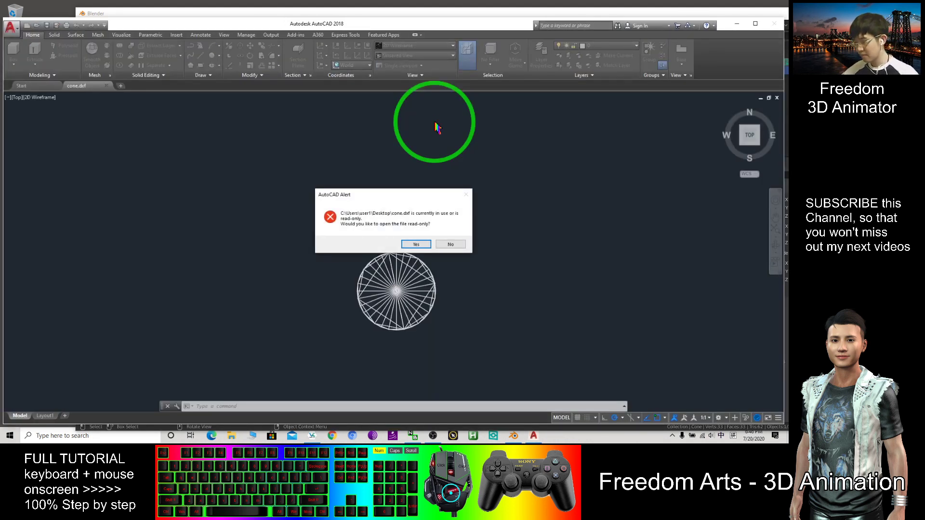
{"action": "left_click", "coordinate": [416, 244]}
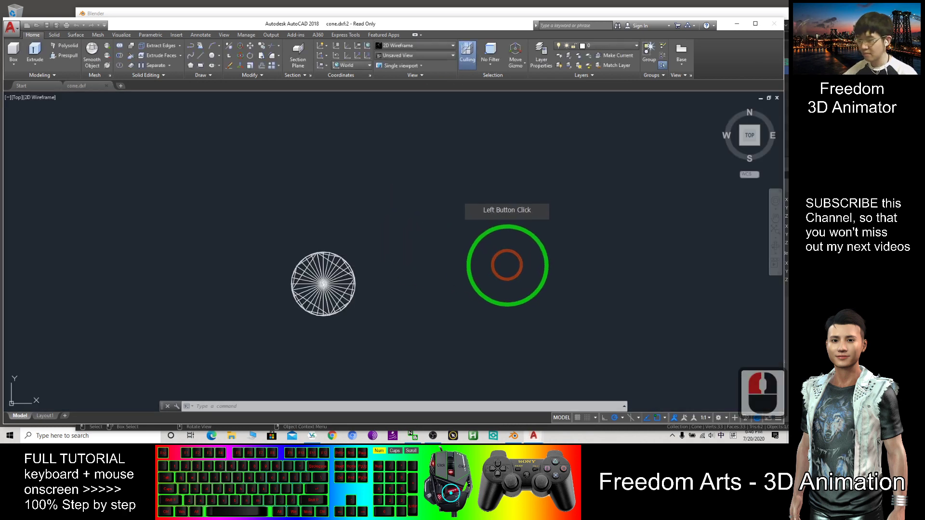
Maximize the AutoCAD window and orbit from the top view to examine the cone in 3D from the front
{"action": "scroll", "coordinate": [462, 270], "scroll_direction": "down", "scroll_amount": 3}
{"action": "scroll", "coordinate": [434, 280], "scroll_direction": "up", "scroll_amount": 4}
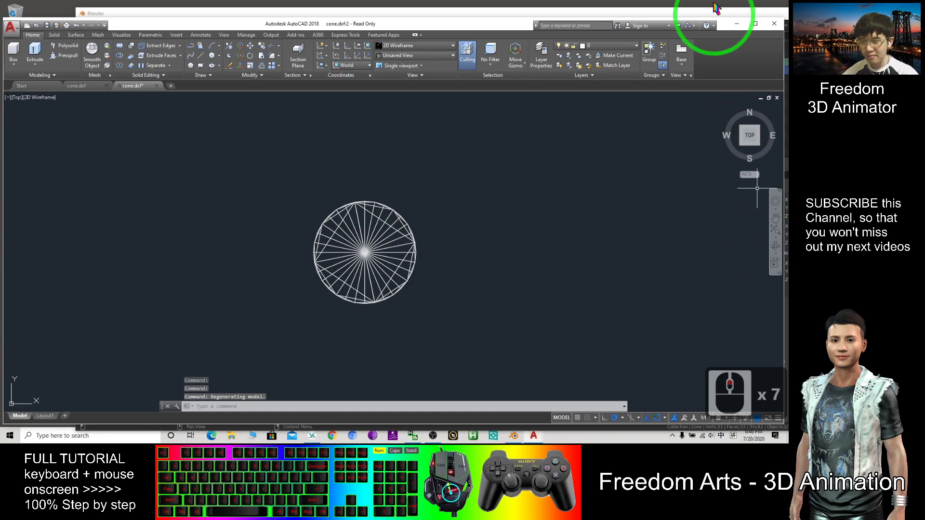
{"action": "left_click", "coordinate": [755, 25]}
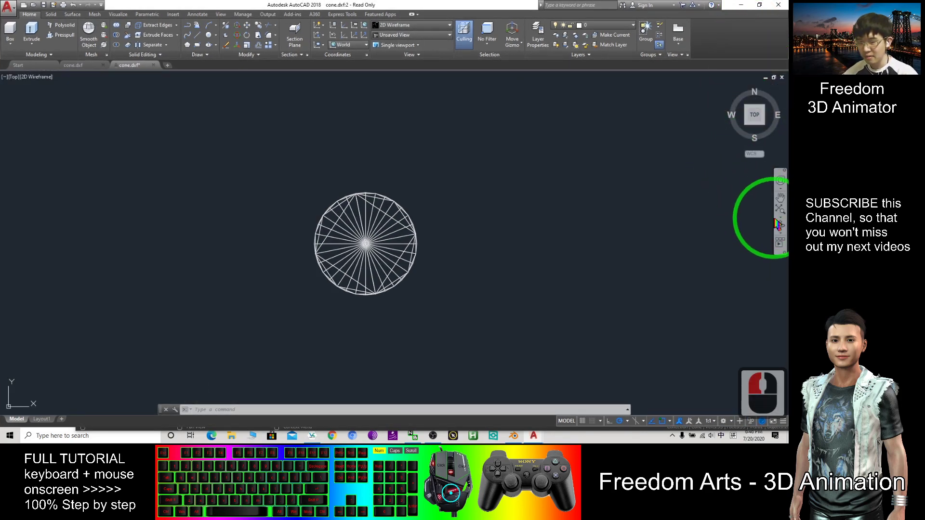
{"action": "left_click", "coordinate": [781, 226]}
{"action": "left_click_drag", "start_coordinate": [593, 233], "coordinate": [446, 227]}
{"action": "key", "text": "Escape"}
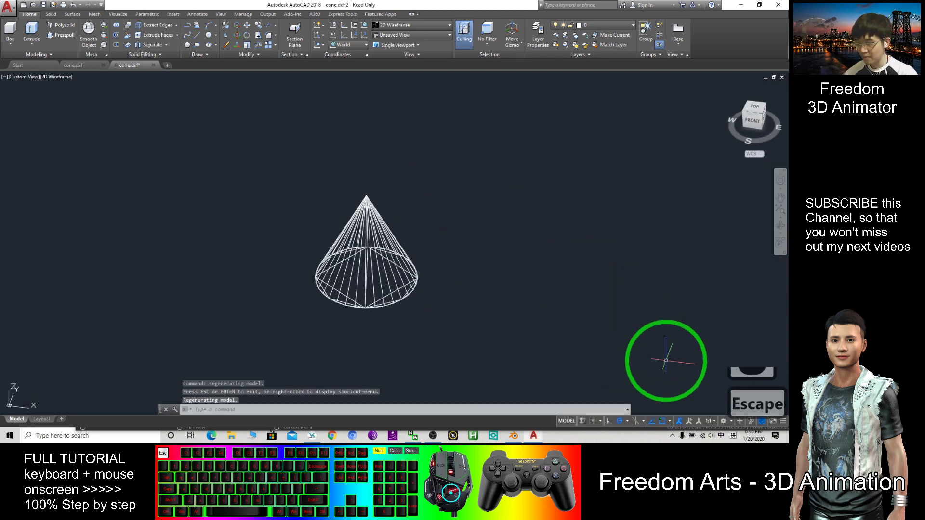
Choose the 3D Modeling workspace and display the cone in the Conceptual visual style
{"action": "left_click", "coordinate": [724, 422]}
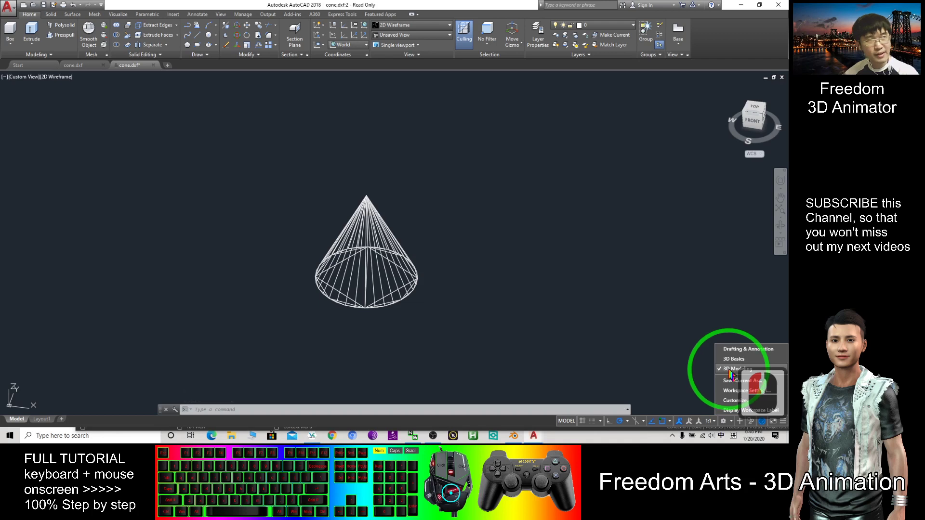
{"action": "left_click", "coordinate": [731, 370]}
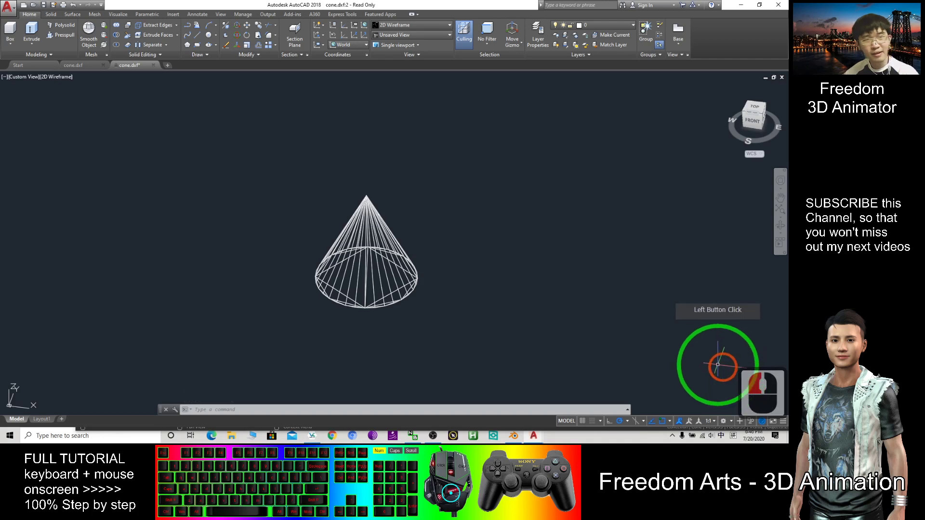
{"action": "left_click", "coordinate": [392, 27]}
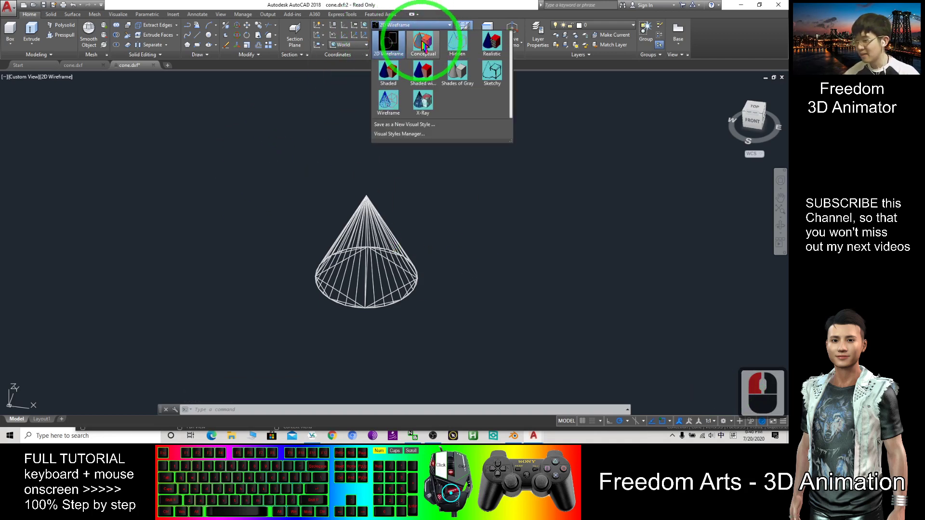
{"action": "left_click", "coordinate": [423, 45]}
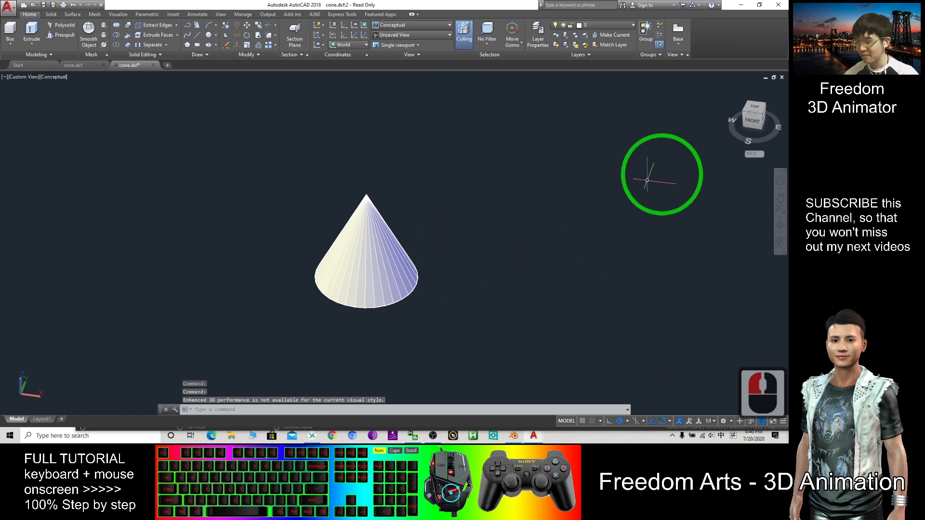
Inspect the shaded cone from another angle and close AutoCAD without saving changes to cone.dxf
{"action": "left_click", "coordinate": [780, 197]}
{"action": "left_click_drag", "start_coordinate": [487, 318], "coordinate": [710, 185]}
{"action": "left_click", "coordinate": [780, 224]}
{"action": "left_click_drag", "start_coordinate": [470, 208], "coordinate": [513, 227]}
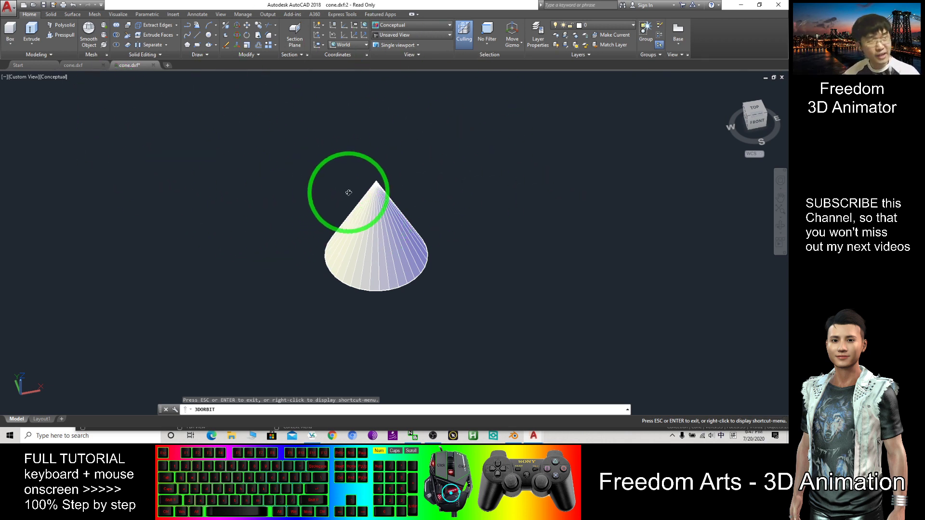
{"action": "left_click", "coordinate": [779, 7]}
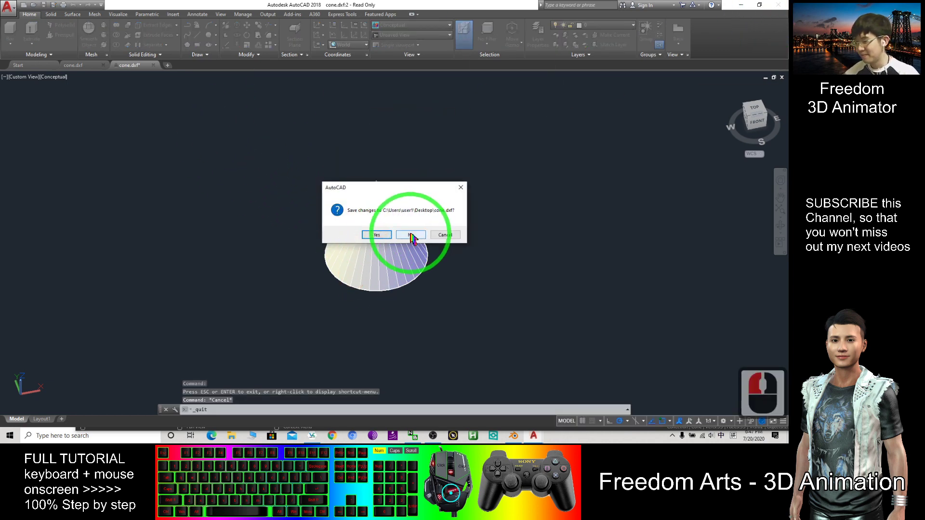
{"action": "left_click", "coordinate": [411, 236]}
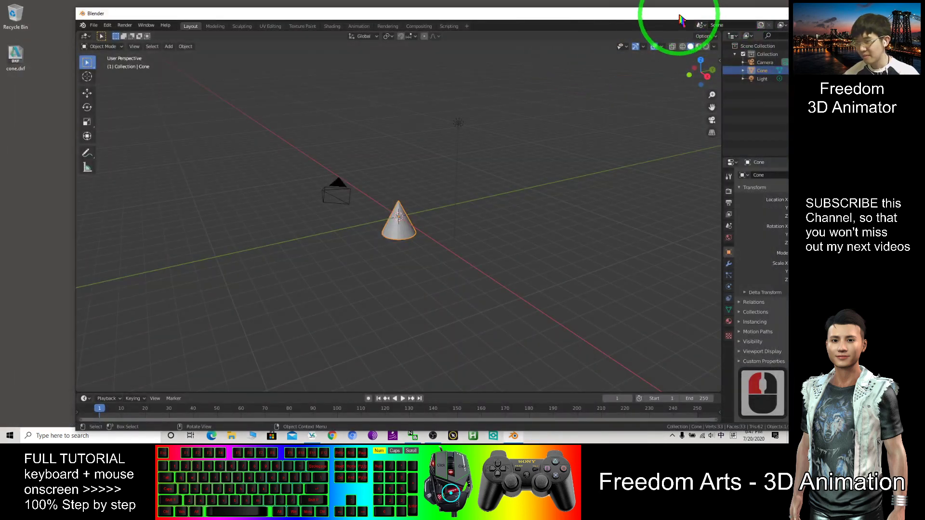
Shift the Blender window slightly, launch AutoCAD 2018 through the Windows search and start a new drawing
{"action": "left_click_drag", "start_coordinate": [680, 14], "coordinate": [688, 7]}
{"action": "left_click", "coordinate": [93, 437]}
{"action": "left_click", "coordinate": [93, 436]}
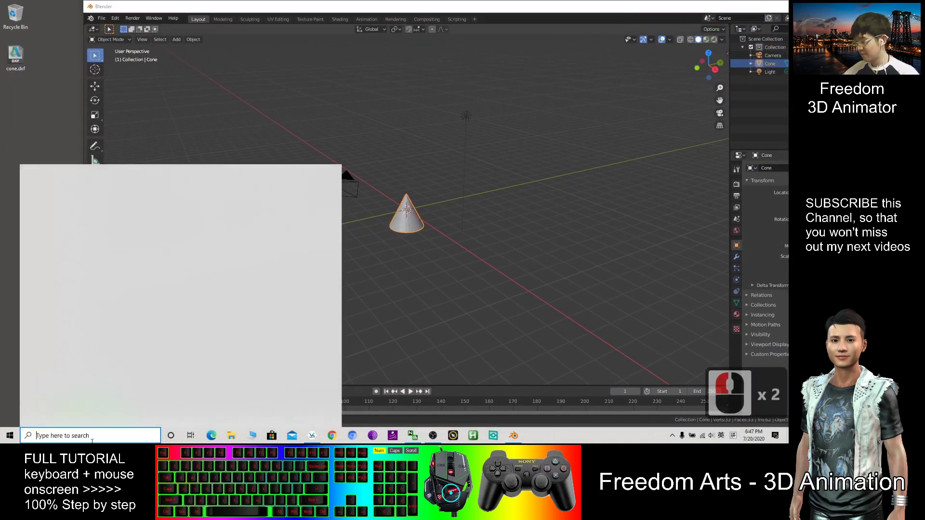
{"action": "type", "text": "autocad"}
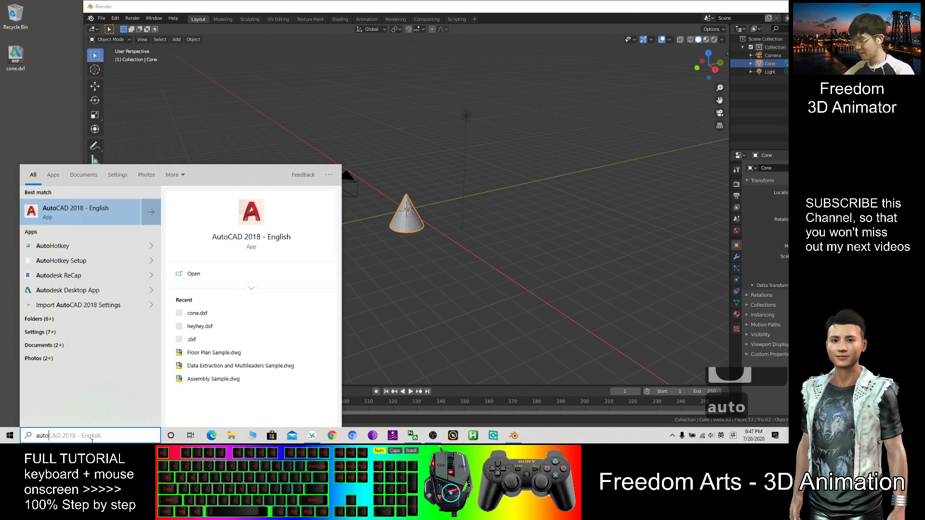
{"action": "left_click", "coordinate": [98, 215]}
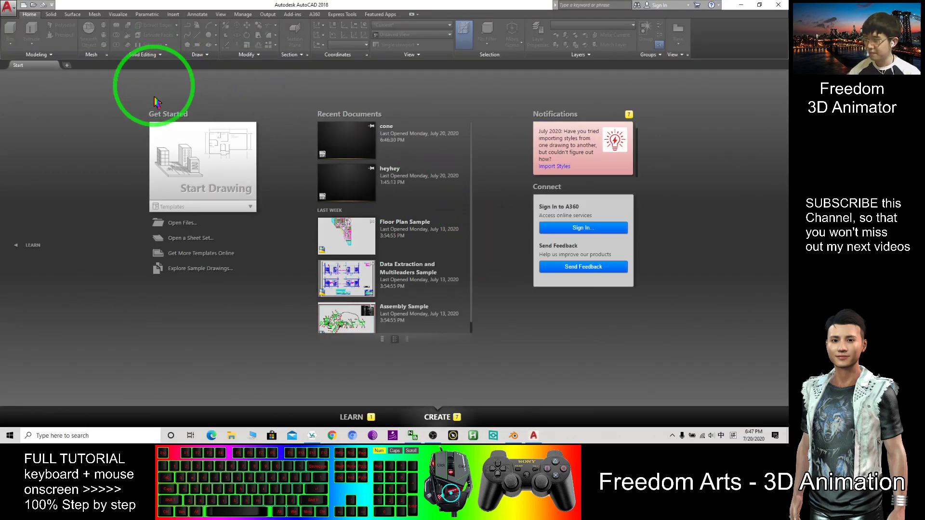
{"action": "left_click", "coordinate": [218, 166]}
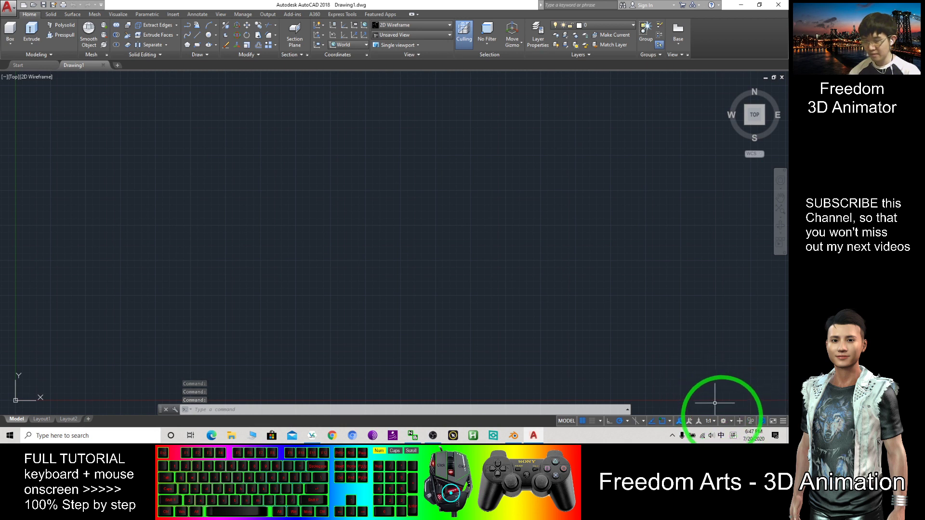
Orbit the empty drawing from the top view to a tilted 3D view and pan the origin into the working area
{"action": "left_click", "coordinate": [723, 421]}
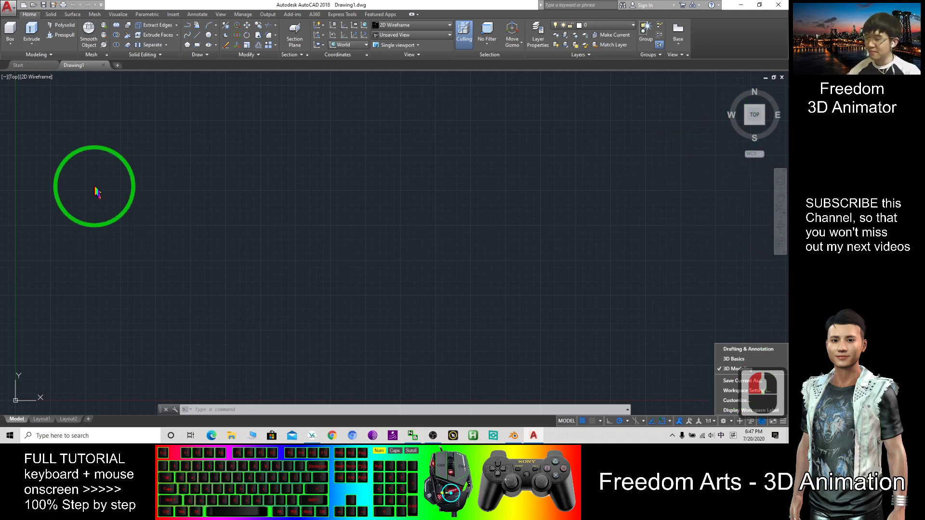
{"action": "left_click", "coordinate": [95, 190]}
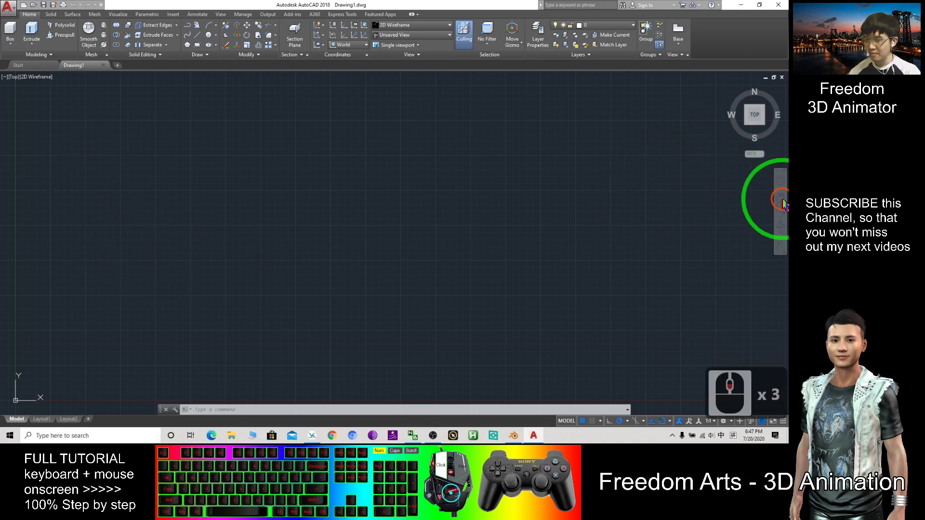
{"action": "left_click", "coordinate": [504, 274]}
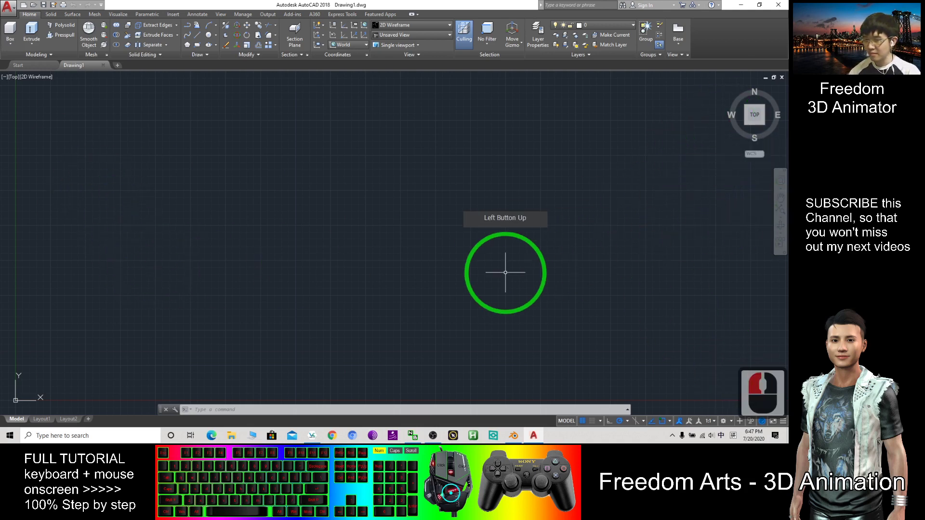
{"action": "left_click", "coordinate": [781, 198]}
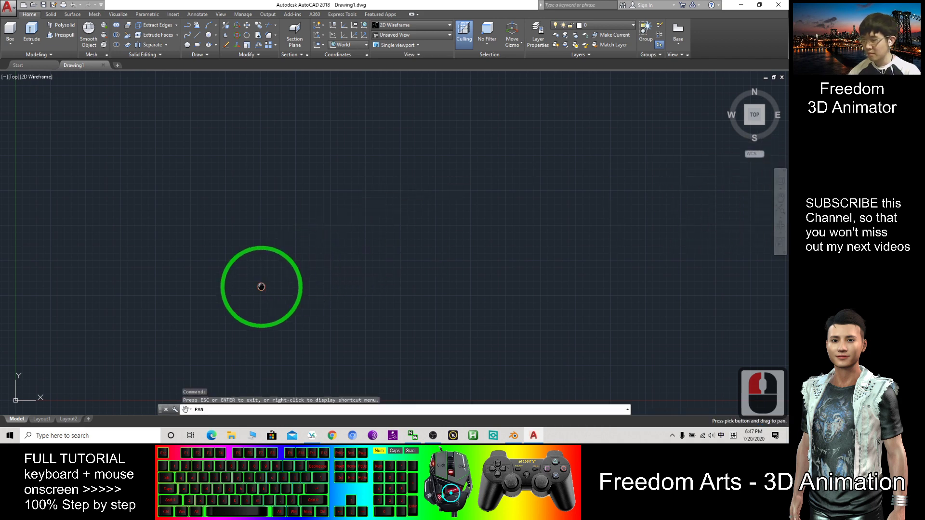
{"action": "mouse_move", "coordinate": [261, 287]}
{"action": "left_mouse_down"}
{"action": "mouse_move", "coordinate": [368, 233]}
{"action": "mouse_move", "coordinate": [374, 209]}
{"action": "mouse_move", "coordinate": [452, 167]}
{"action": "left_mouse_up"}
{"action": "mouse_move", "coordinate": [342, 242]}
{"action": "left_mouse_down"}
{"action": "mouse_move", "coordinate": [354, 223]}
{"action": "mouse_move", "coordinate": [412, 205]}
{"action": "mouse_move", "coordinate": [347, 227]}
{"action": "left_mouse_up"}
{"action": "left_click", "coordinate": [781, 226]}
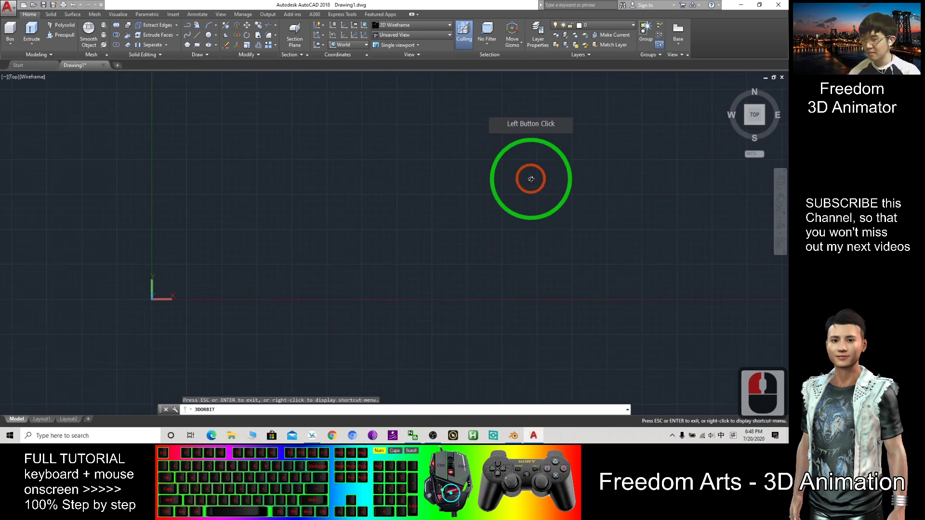
{"action": "left_click_drag", "start_coordinate": [529, 207], "coordinate": [275, 251]}
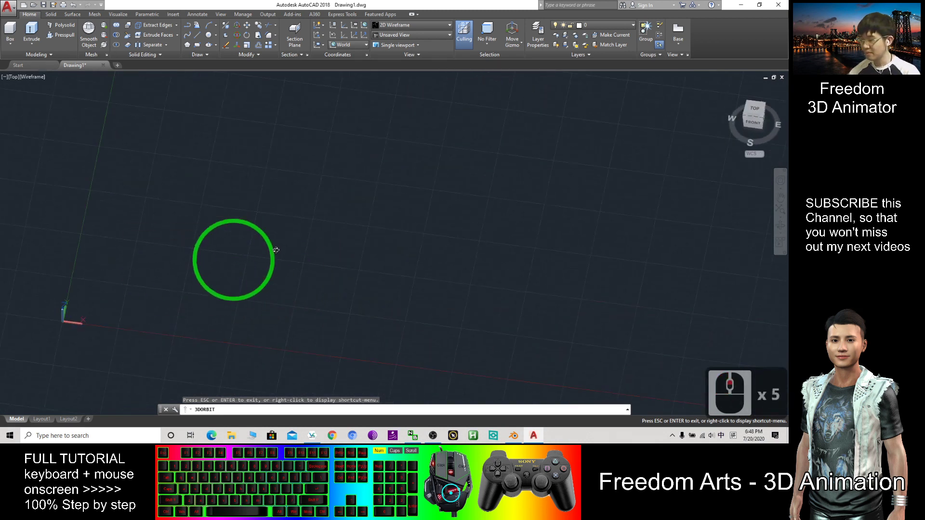
{"action": "left_click", "coordinate": [781, 199]}
{"action": "left_click_drag", "start_coordinate": [196, 291], "coordinate": [529, 135]}
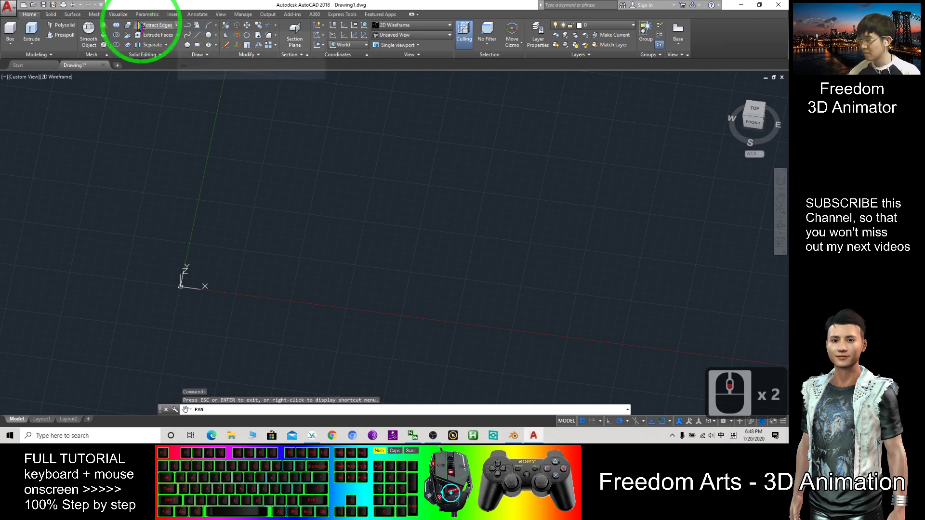
Draw a freehand seven-sided zigzag outline on the ground plane with the Polyline tool, ending at its start point
{"action": "left_click", "coordinate": [50, 14]}
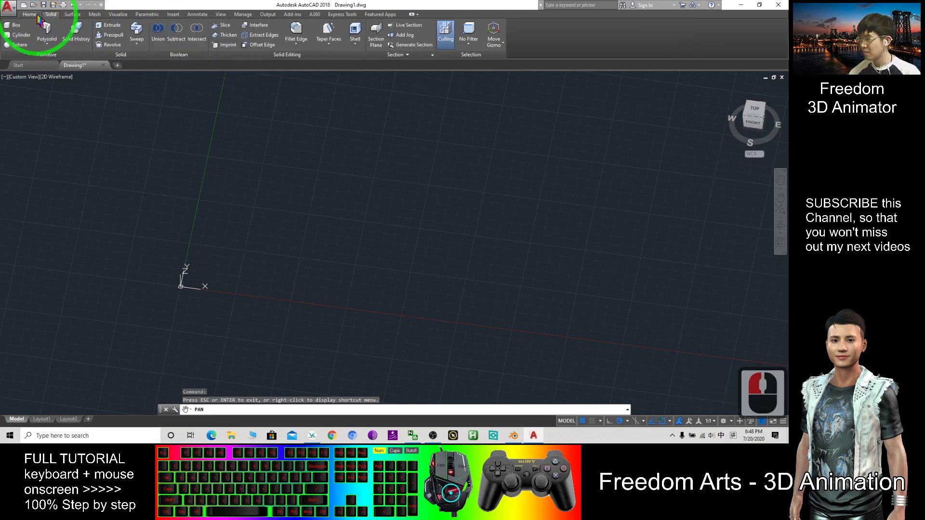
{"action": "left_click", "coordinate": [36, 15]}
{"action": "left_click", "coordinate": [188, 27]}
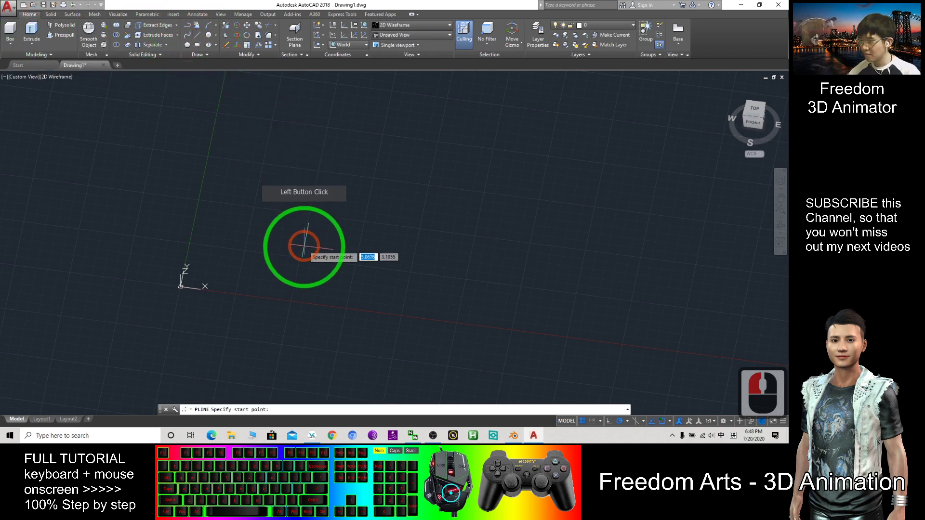
{"action": "scroll", "coordinate": [300, 259], "scroll_direction": "up", "scroll_amount": 2}
{"action": "left_click", "coordinate": [275, 275]}
{"action": "left_click", "coordinate": [228, 236]}
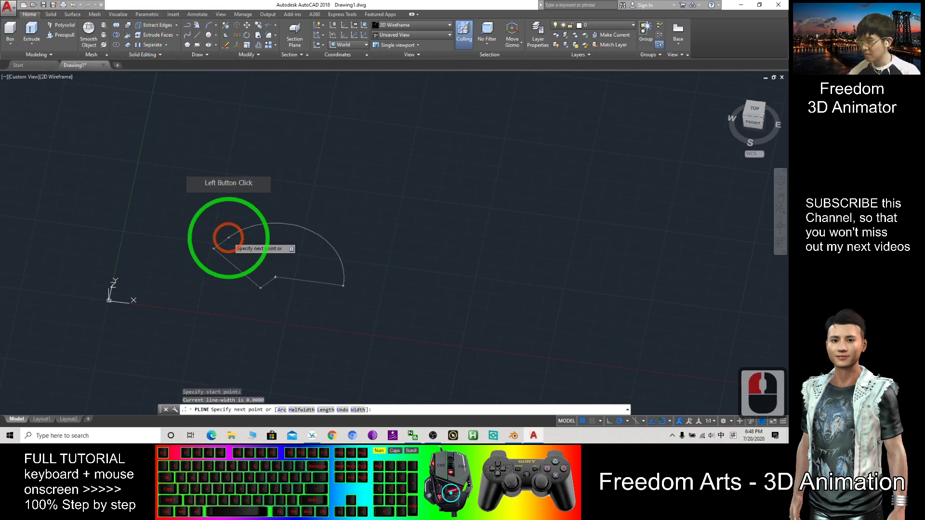
{"action": "left_click", "coordinate": [316, 194]}
{"action": "left_click", "coordinate": [308, 239]}
{"action": "left_click", "coordinate": [384, 247]}
{"action": "left_click", "coordinate": [333, 288]}
{"action": "left_click", "coordinate": [286, 250]}
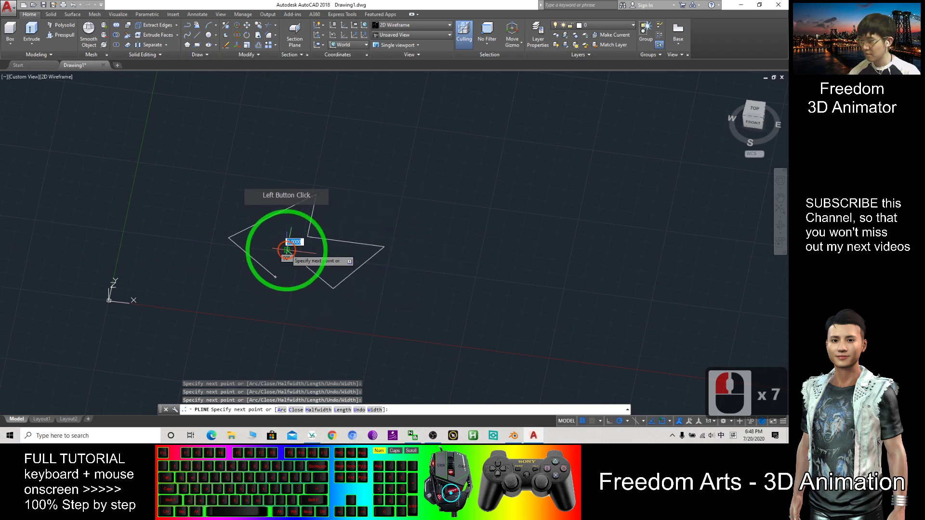
{"action": "left_click", "coordinate": [276, 276]}
{"action": "key", "text": "Escape"}
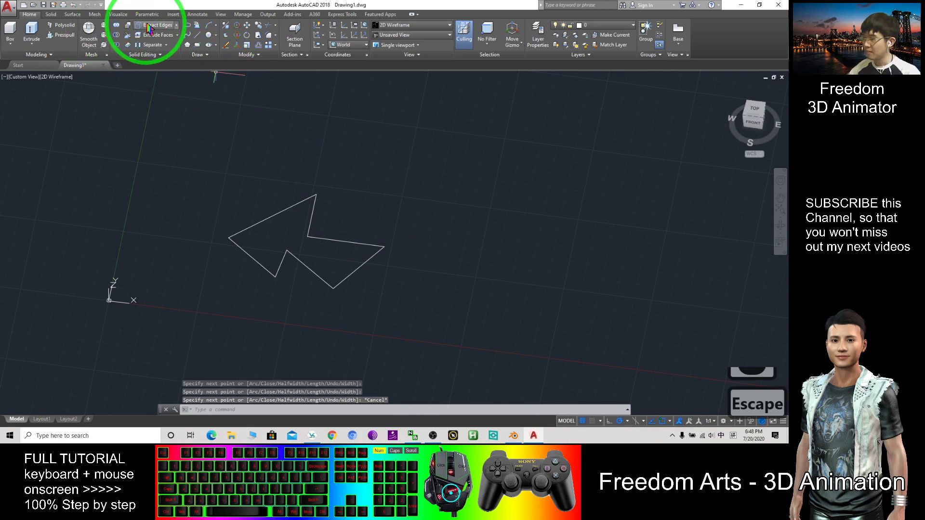
Extrude the zigzag polyline upward into a solid, setting the height freehand
{"action": "left_click", "coordinate": [54, 15]}
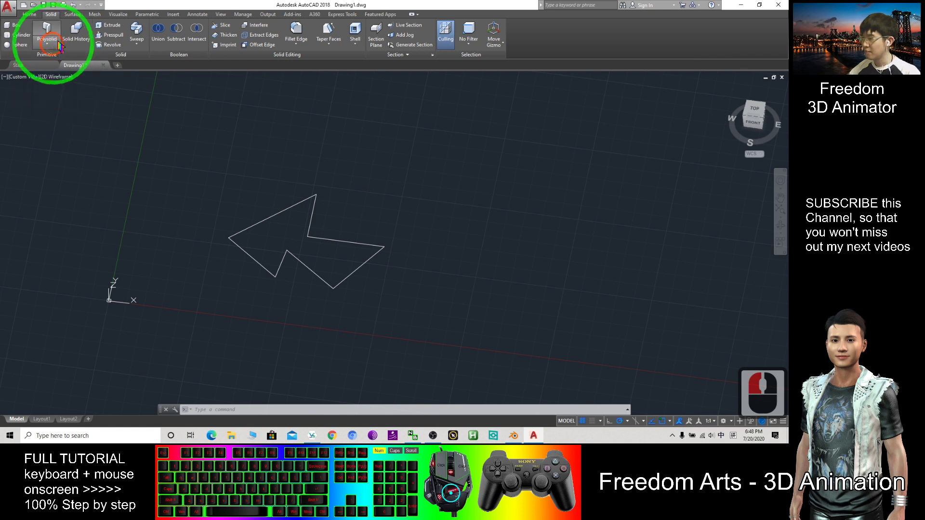
{"action": "left_click", "coordinate": [111, 28]}
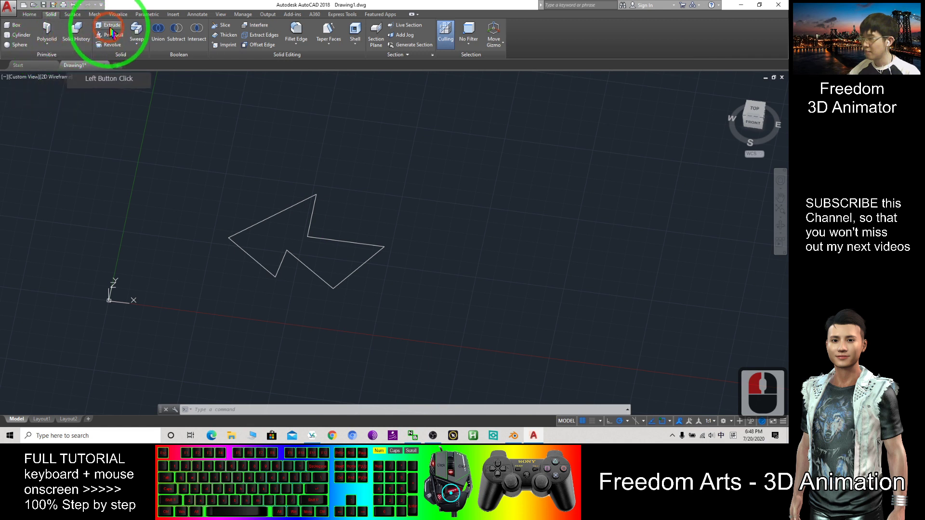
{"action": "left_click", "coordinate": [281, 211]}
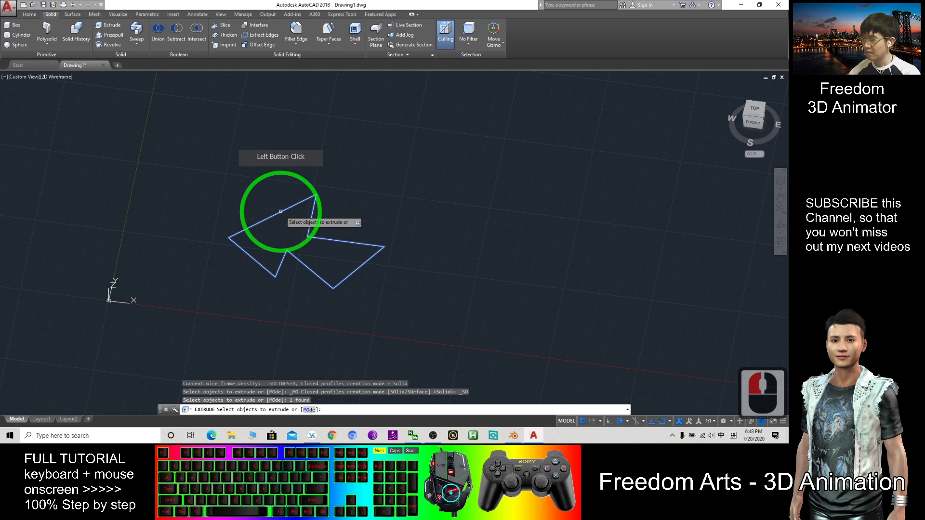
{"action": "key", "text": "Return"}
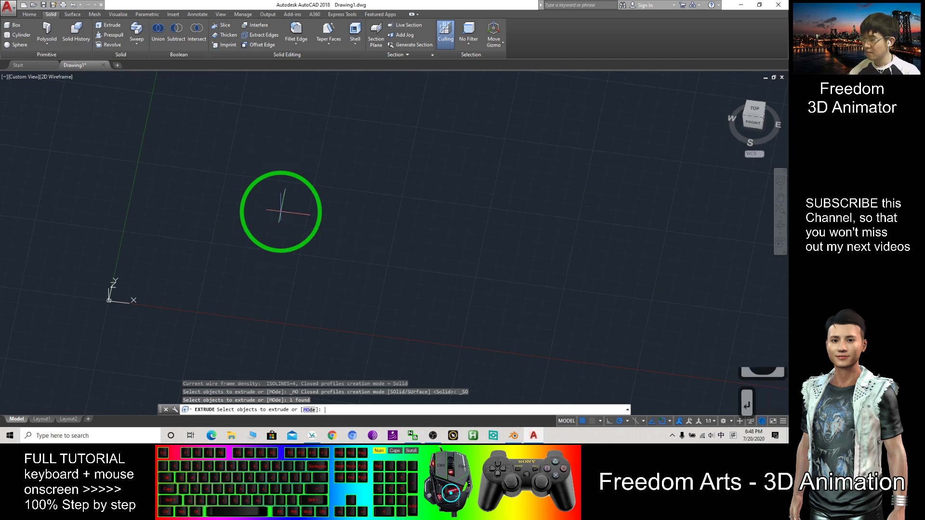
{"action": "left_click", "coordinate": [284, 205]}
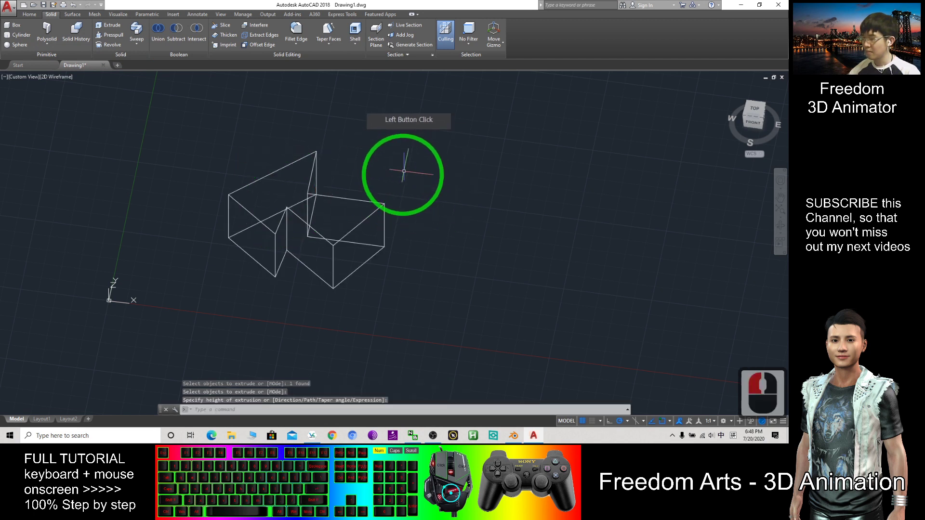
Display the extruded solid in the Conceptual visual style
{"action": "left_click", "coordinate": [30, 14]}
{"action": "left_click", "coordinate": [399, 25]}
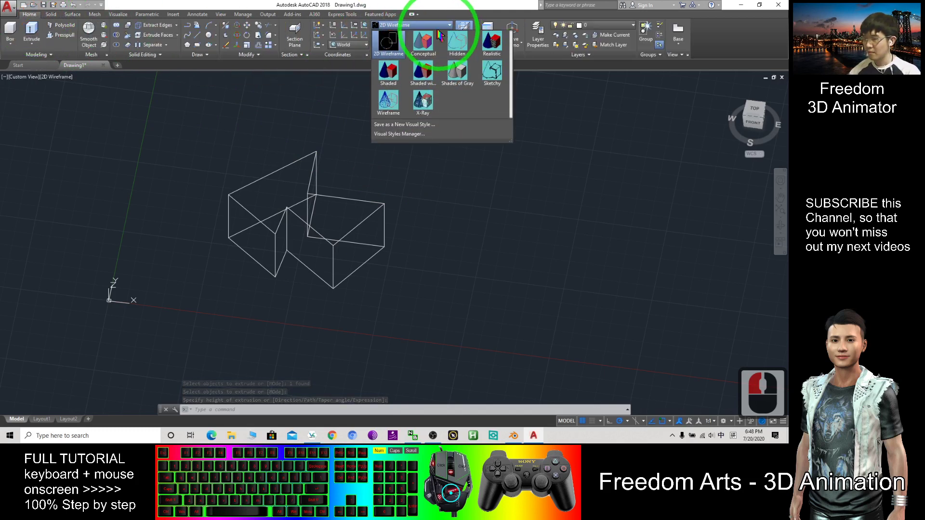
{"action": "left_click", "coordinate": [426, 48]}
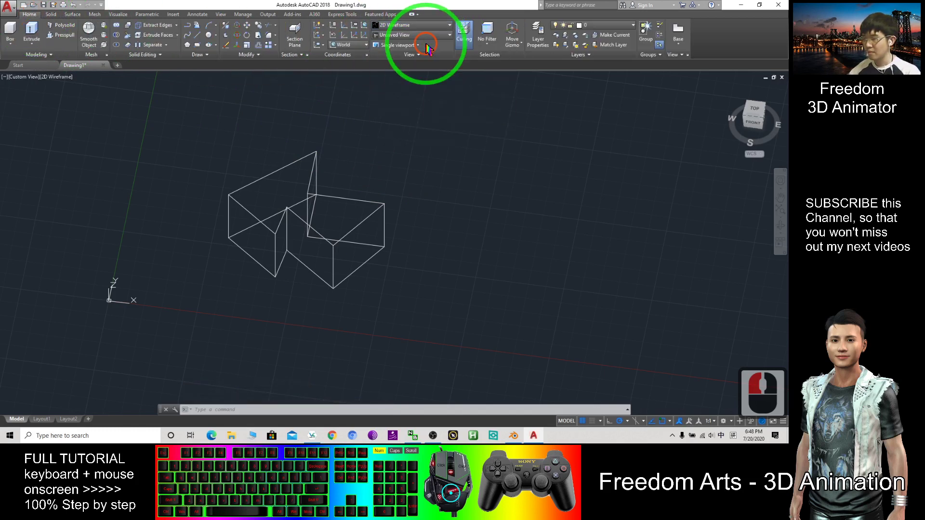
{"action": "middle_click", "coordinate": [372, 197]}
{"action": "middle_click", "coordinate": [372, 197]}
Restore the AutoCAD window to a smaller size clear of the desktop files and minimize Blender behind it
{"action": "left_click_drag", "start_coordinate": [407, 6], "coordinate": [657, 17]}
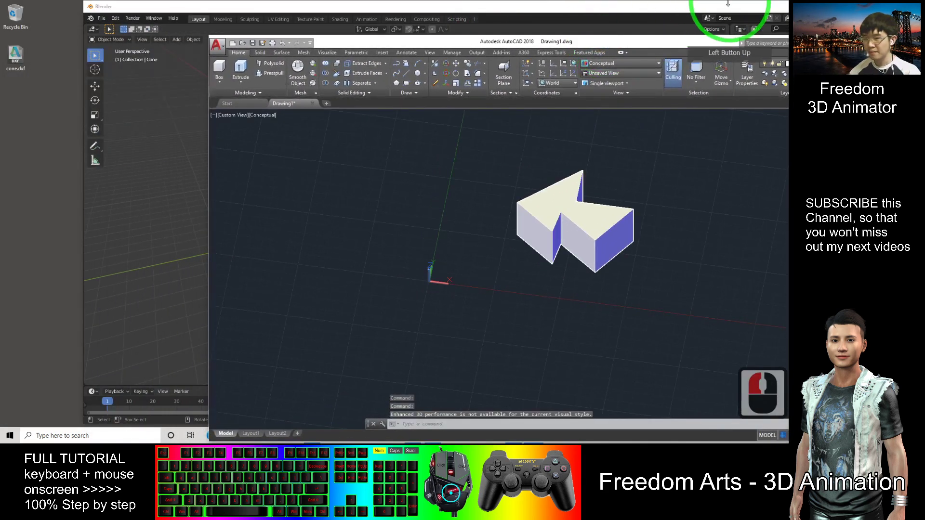
{"action": "double_click", "coordinate": [621, 6]}
{"action": "left_click", "coordinate": [741, 5]}
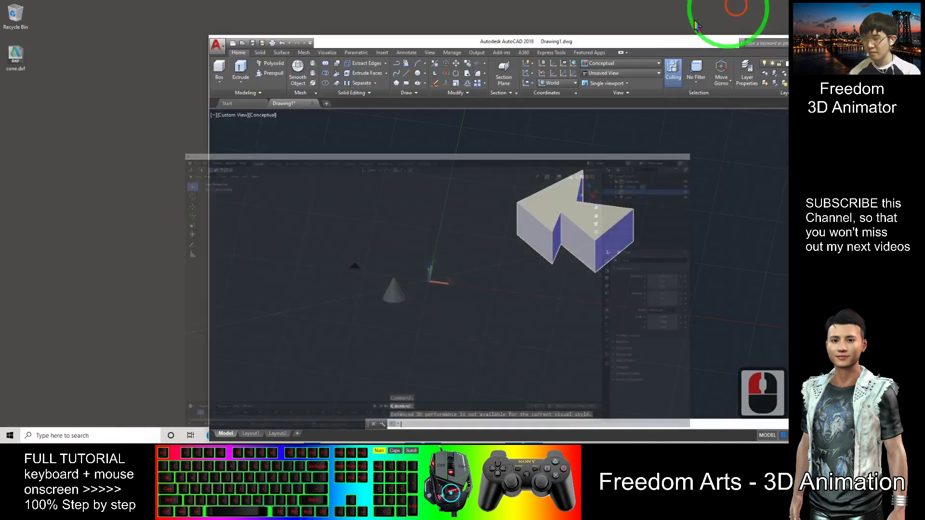
{"action": "middle_click_drag", "start_coordinate": [626, 226], "coordinate": [605, 239], "text": "shift"}
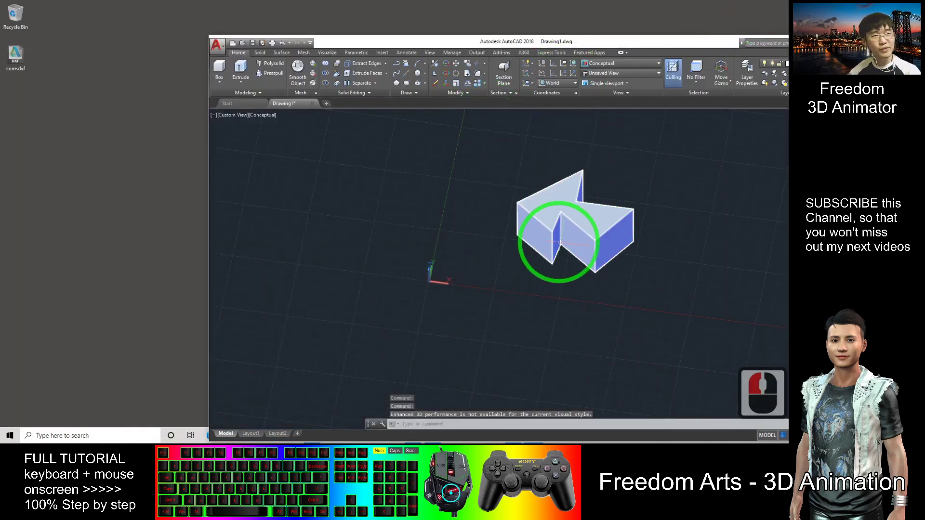
Export the drawing to the Desktop as Drawing1.fbx, including objects, lights, cameras and materials with embedded textures
{"action": "left_click", "coordinate": [218, 47]}
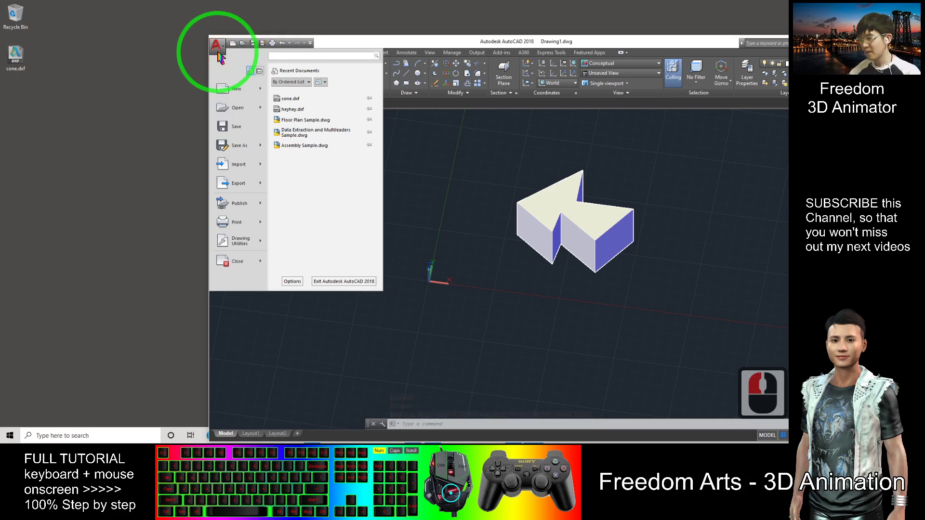
{"action": "mouse_move", "coordinate": [256, 189]}
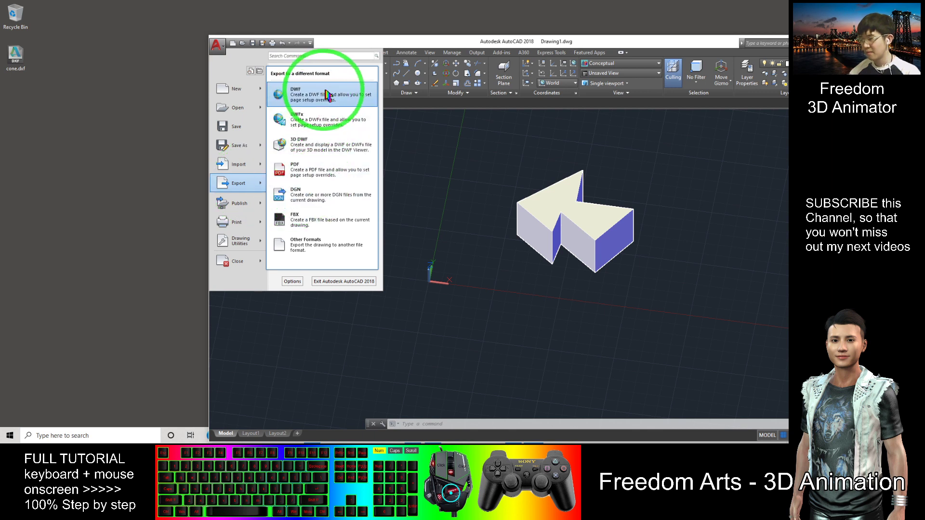
{"action": "left_click", "coordinate": [321, 221]}
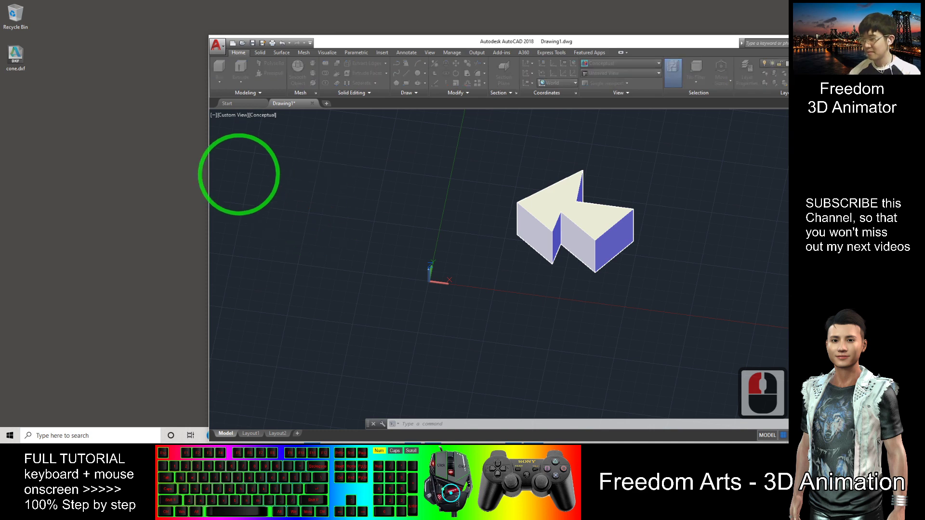
{"action": "left_click_drag", "start_coordinate": [576, 146], "coordinate": [337, 127]}
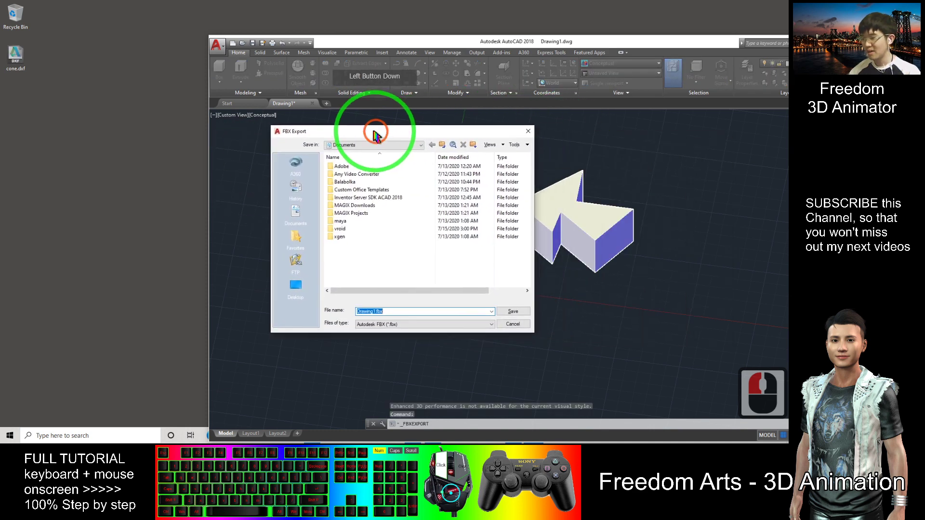
{"action": "left_click", "coordinate": [251, 279]}
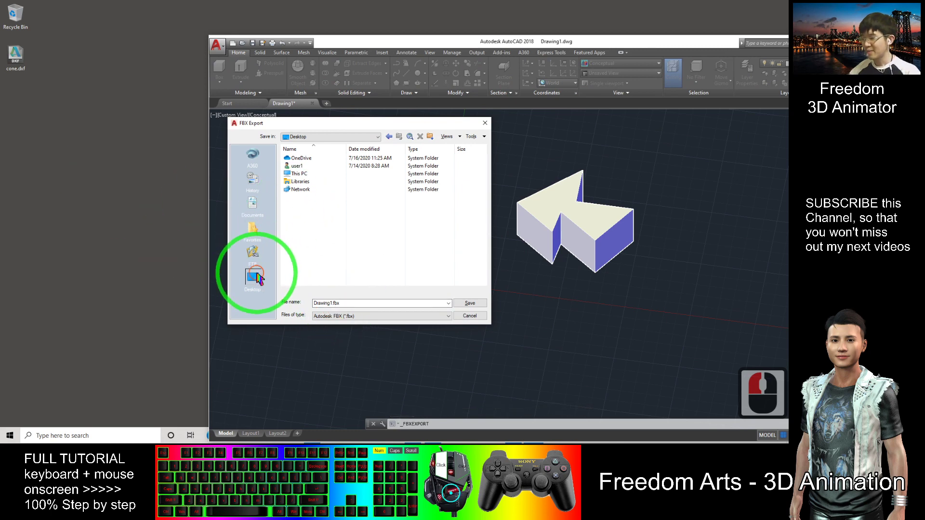
{"action": "left_click", "coordinate": [466, 304]}
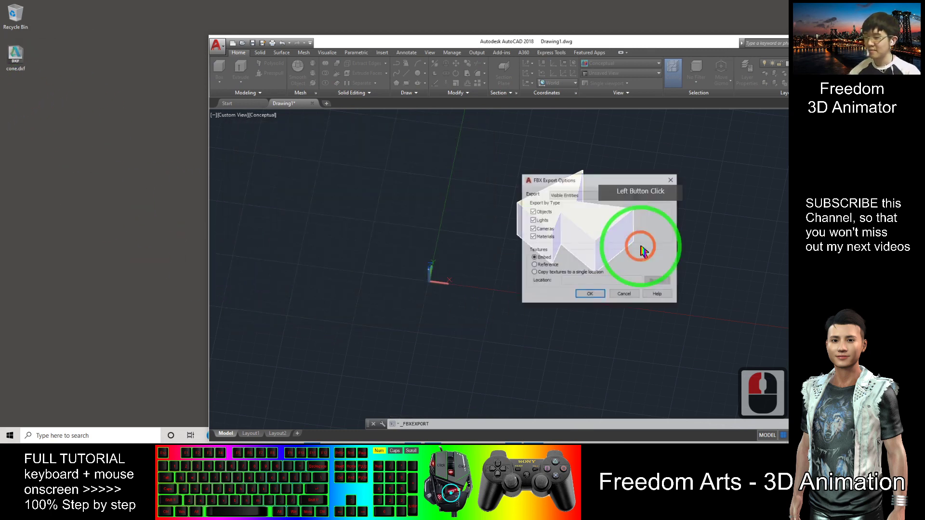
{"action": "left_click", "coordinate": [593, 296]}
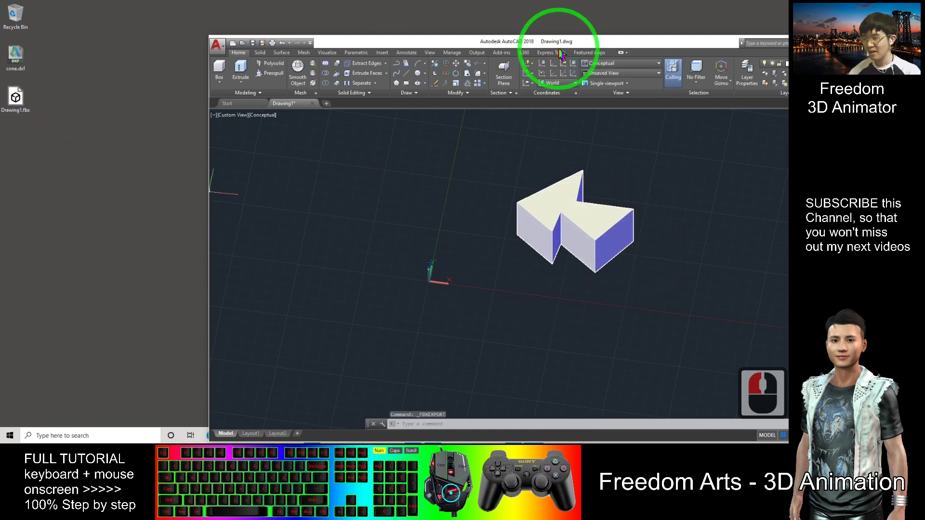
Reposition the AutoCAD window, switch to Blender and move its window clear of the desktop files
{"action": "left_click_drag", "start_coordinate": [562, 54], "coordinate": [528, 35]}
{"action": "left_click", "coordinate": [514, 436]}
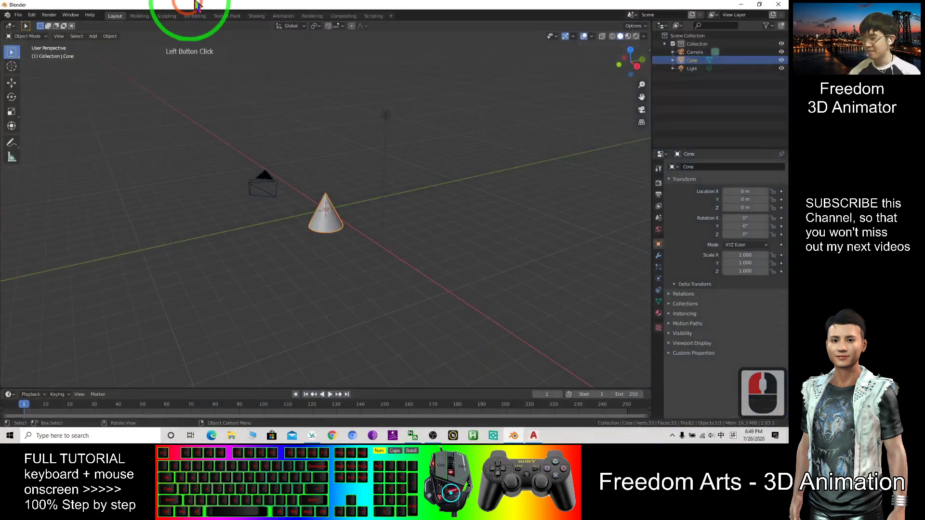
{"action": "left_click_drag", "start_coordinate": [186, 5], "coordinate": [324, 100]}
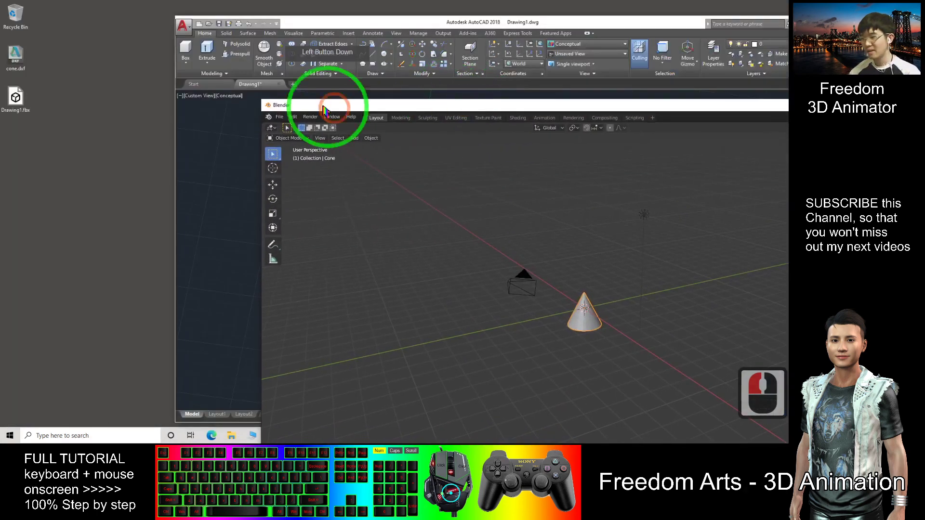
Start a new General scene in Blender without saving the changes, and move its window clear of the desktop files
{"action": "left_click", "coordinate": [285, 118]}
{"action": "mouse_move", "coordinate": [309, 128]}
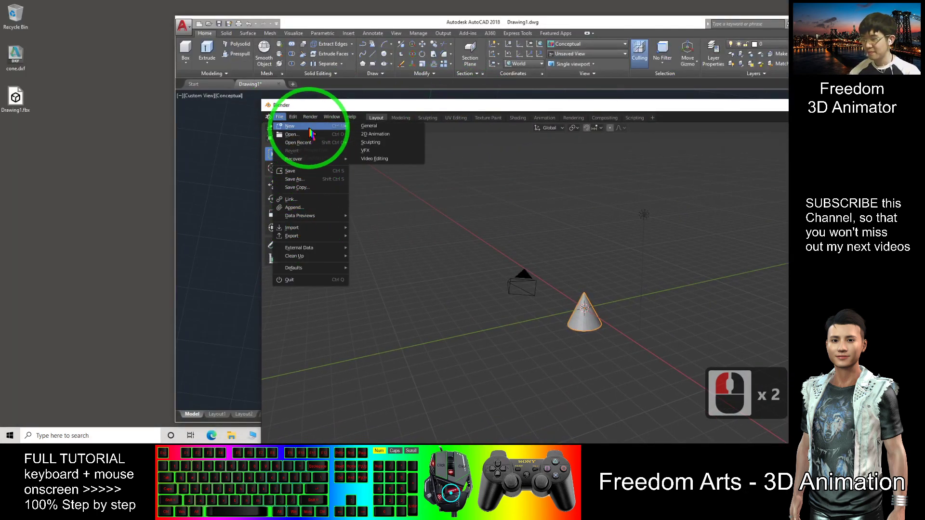
{"action": "left_click", "coordinate": [369, 126]}
{"action": "left_click", "coordinate": [671, 331]}
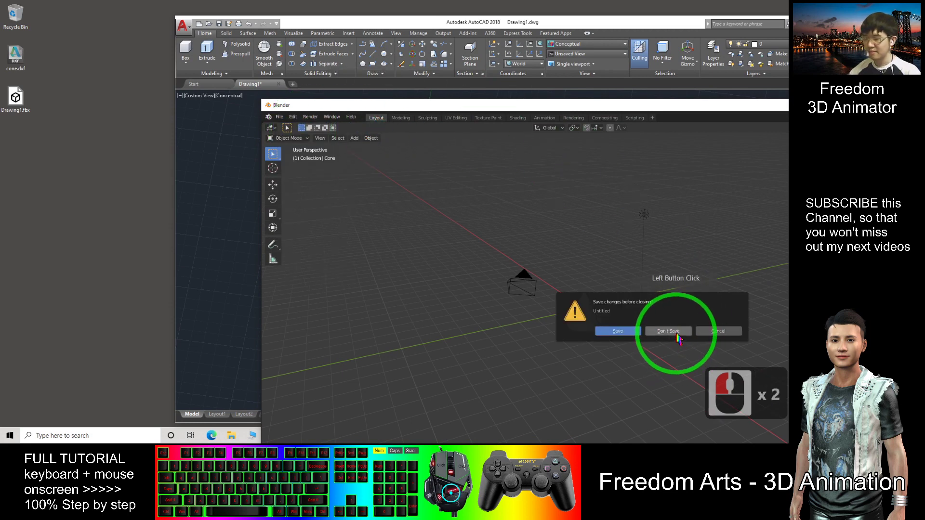
{"action": "left_click_drag", "start_coordinate": [575, 107], "coordinate": [466, 22]}
Delete all the default objects from the new scene
{"action": "left_click", "coordinate": [502, 203]}
{"action": "left_click_drag", "start_coordinate": [247, 132], "coordinate": [706, 354]}
{"action": "key", "text": "Delete"}
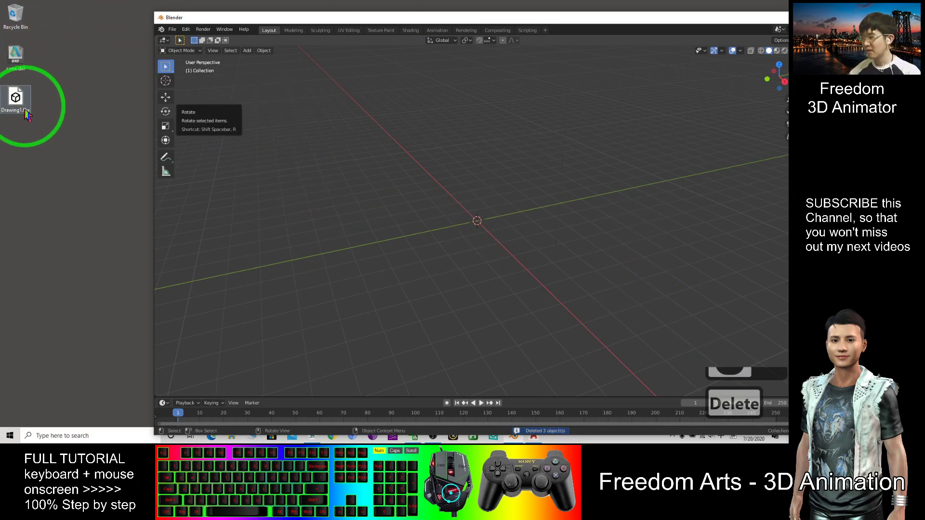
Try to import Drawing1.fbx from the Desktop into the empty scene as FBX
{"action": "left_click_drag", "start_coordinate": [27, 115], "coordinate": [40, 109]}
{"action": "left_click", "coordinate": [171, 29]}
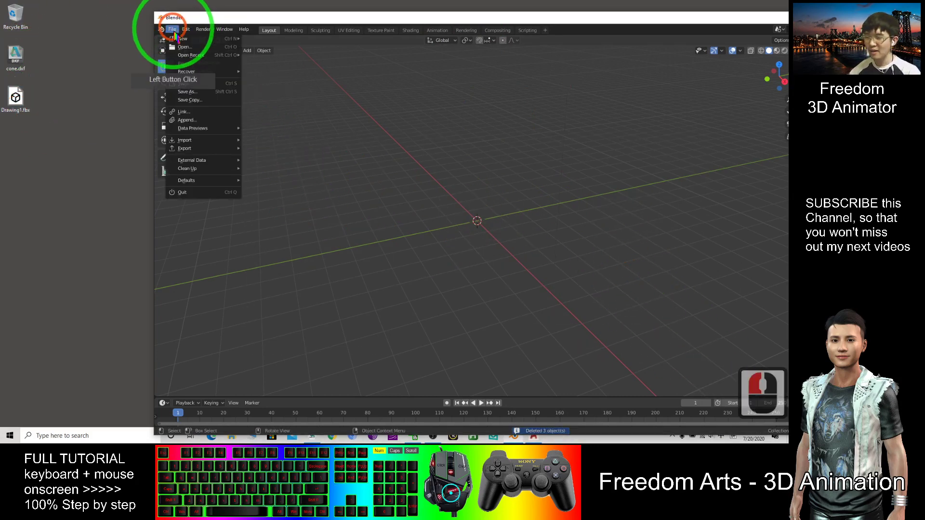
{"action": "mouse_move", "coordinate": [206, 140]}
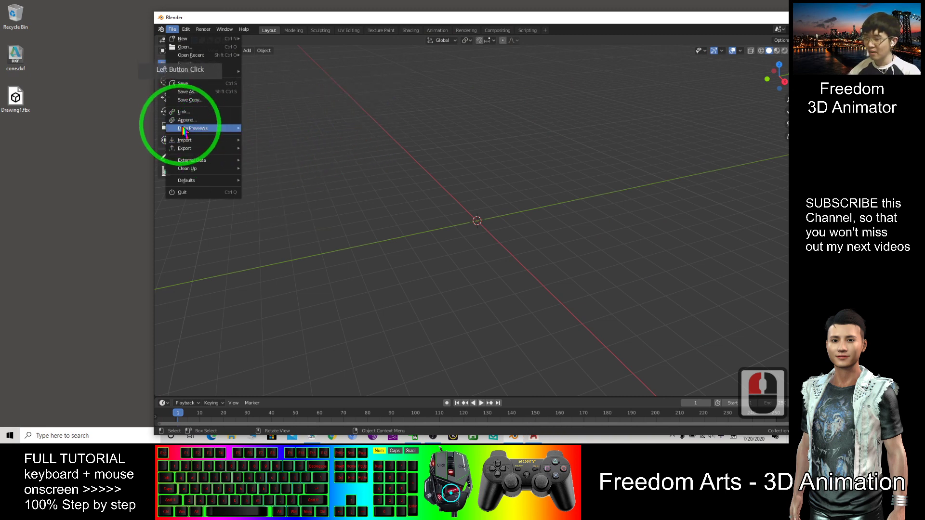
{"action": "left_click", "coordinate": [264, 189]}
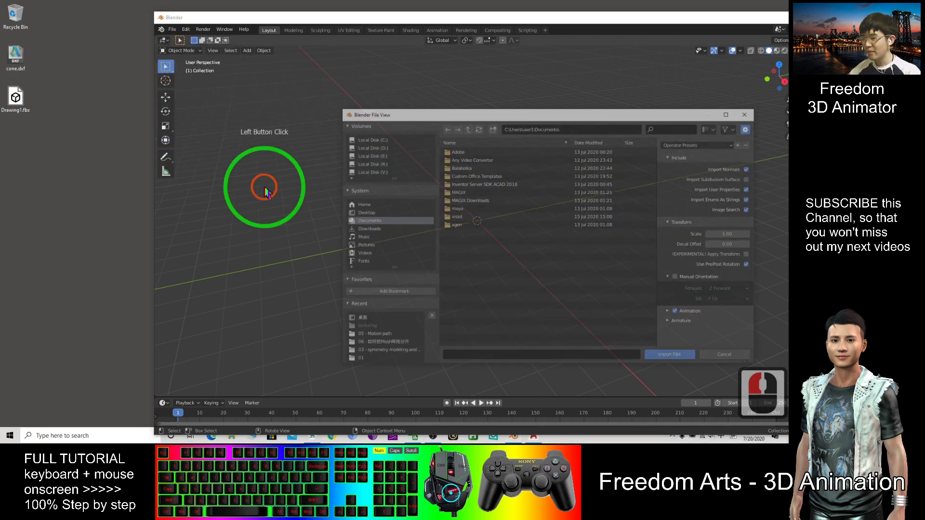
{"action": "left_click", "coordinate": [31, 105]}
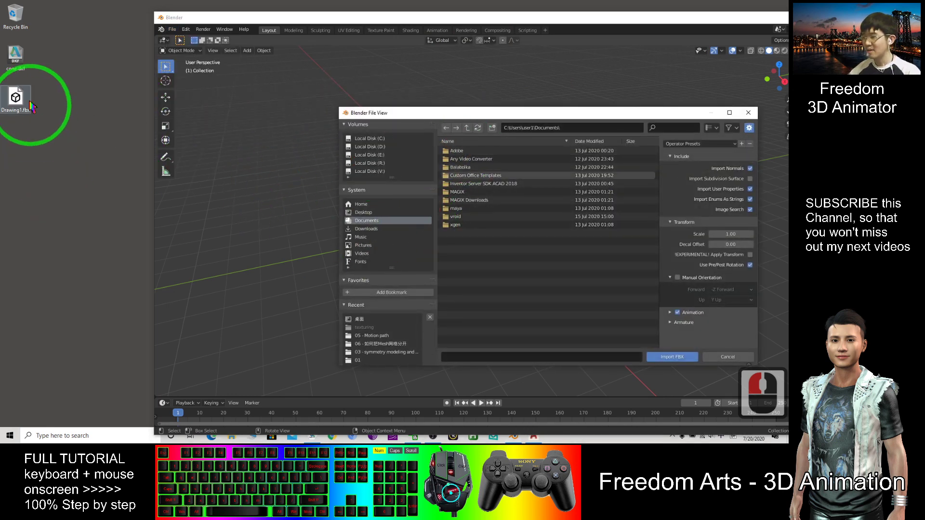
{"action": "left_click", "coordinate": [362, 212]}
{"action": "left_click", "coordinate": [497, 166]}
{"action": "double_click", "coordinate": [475, 151]}
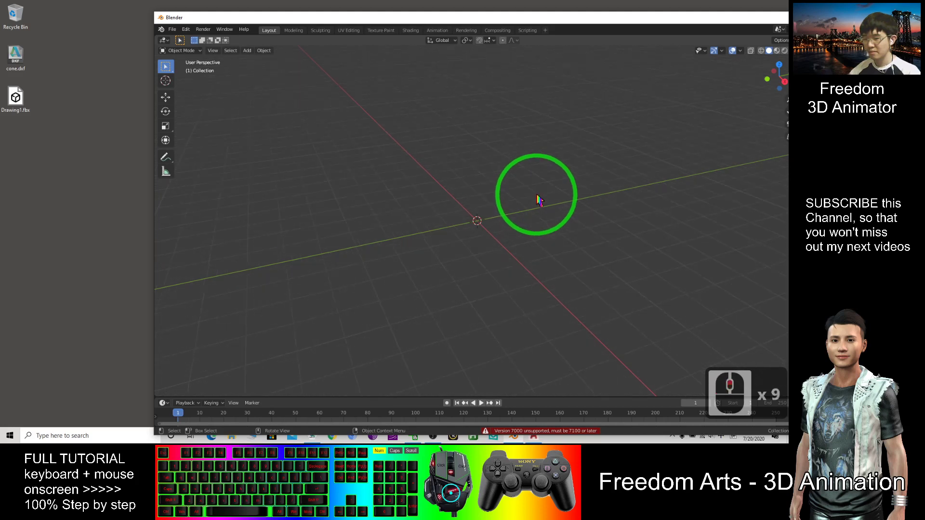
{"action": "scroll", "coordinate": [537, 199], "scroll_direction": "up", "scroll_amount": 8}
{"action": "scroll", "coordinate": [506, 207], "scroll_direction": "down", "scroll_amount": 20}
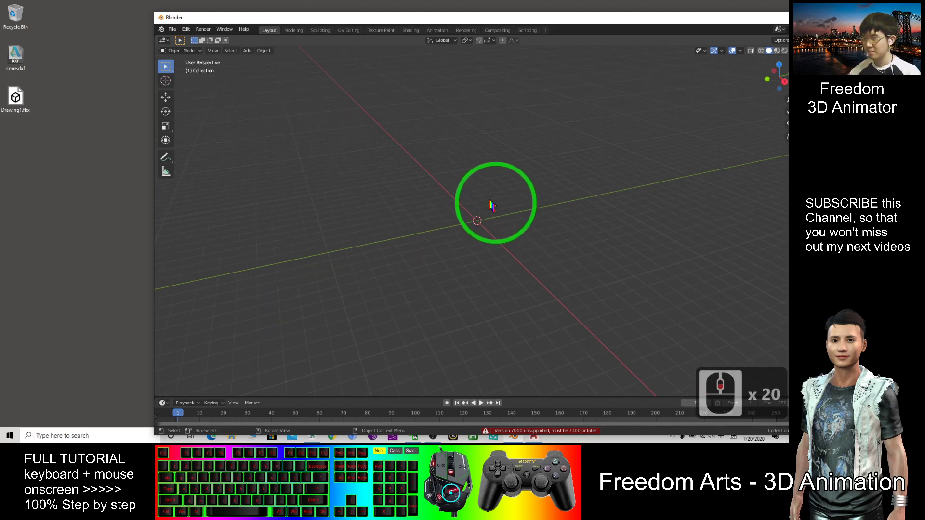
Open Drawing1.fbx from the desktop in 3D Viewer, inspect the solid from several angles and close the viewer
{"action": "left_click", "coordinate": [16, 100]}
{"action": "double_click", "coordinate": [18, 101]}
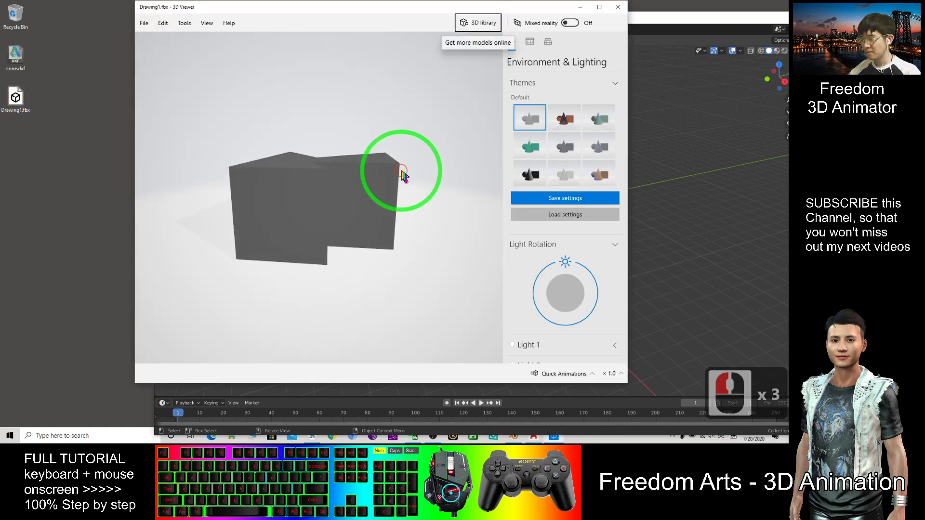
{"action": "left_click_drag", "start_coordinate": [403, 175], "coordinate": [548, 47]}
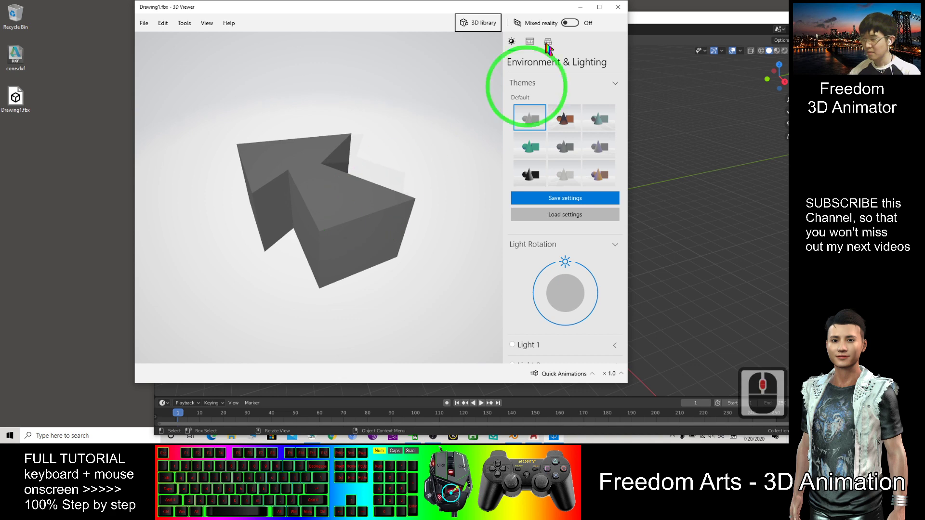
{"action": "left_click", "coordinate": [619, 8]}
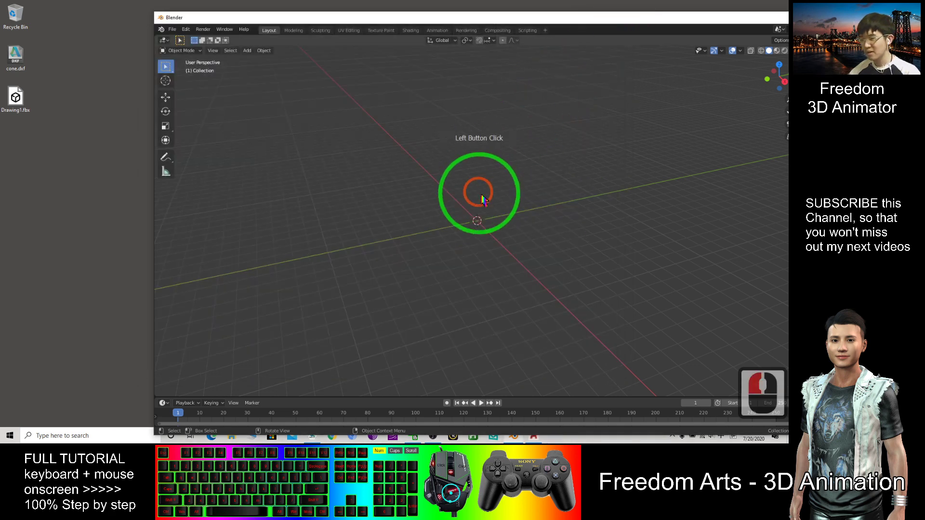
Move the Blender window up clear of the taskbar and launch Maya through the Windows search
{"action": "left_click", "coordinate": [172, 30]}
{"action": "double_click", "coordinate": [95, 136]}
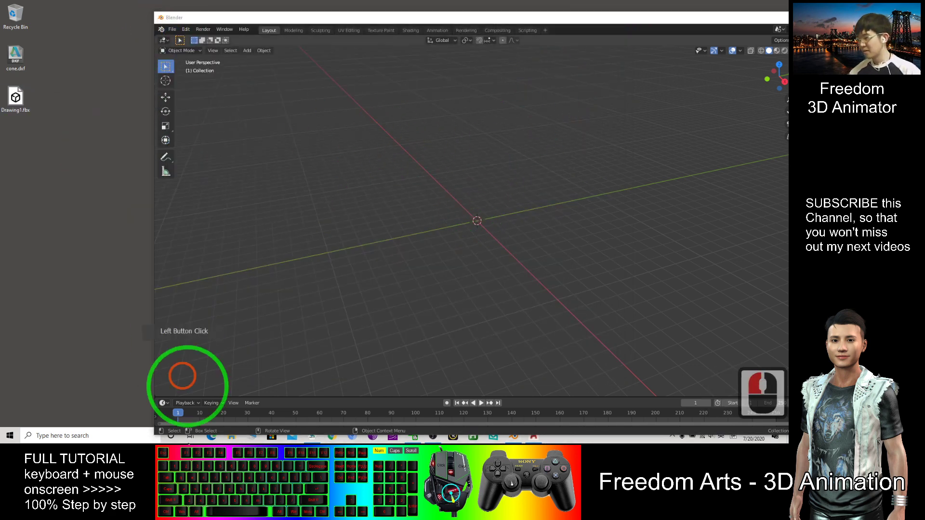
{"action": "left_click", "coordinate": [499, 9]}
{"action": "left_click_drag", "start_coordinate": [498, 8], "coordinate": [479, 10]}
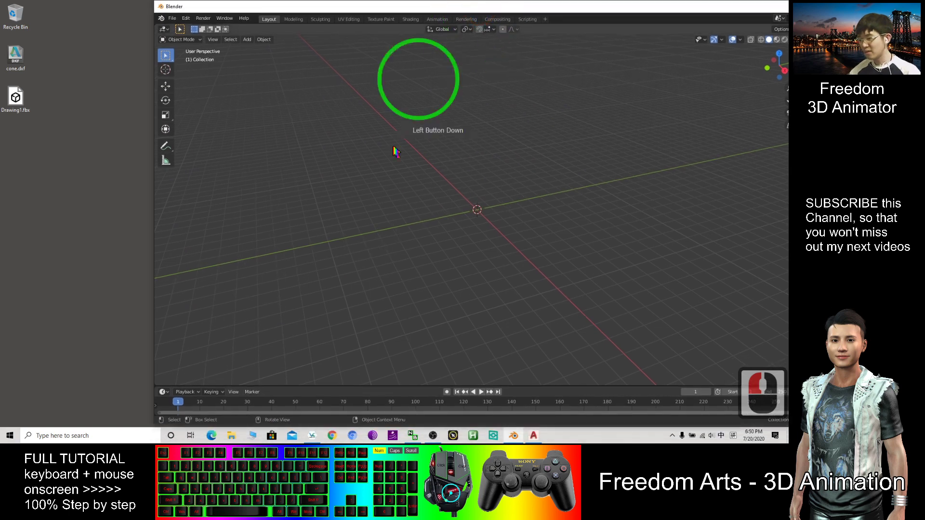
{"action": "left_click", "coordinate": [132, 429]}
{"action": "type", "text": "maya"}
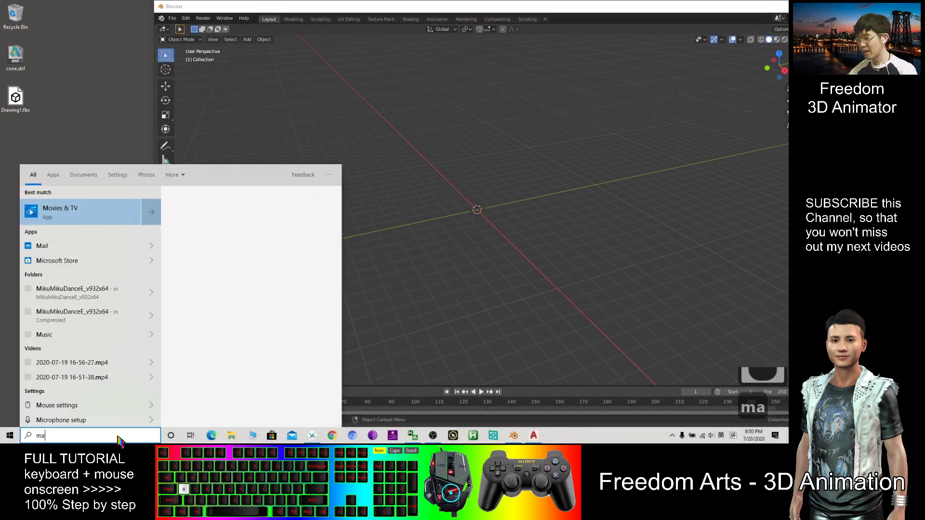
{"action": "left_click", "coordinate": [58, 214]}
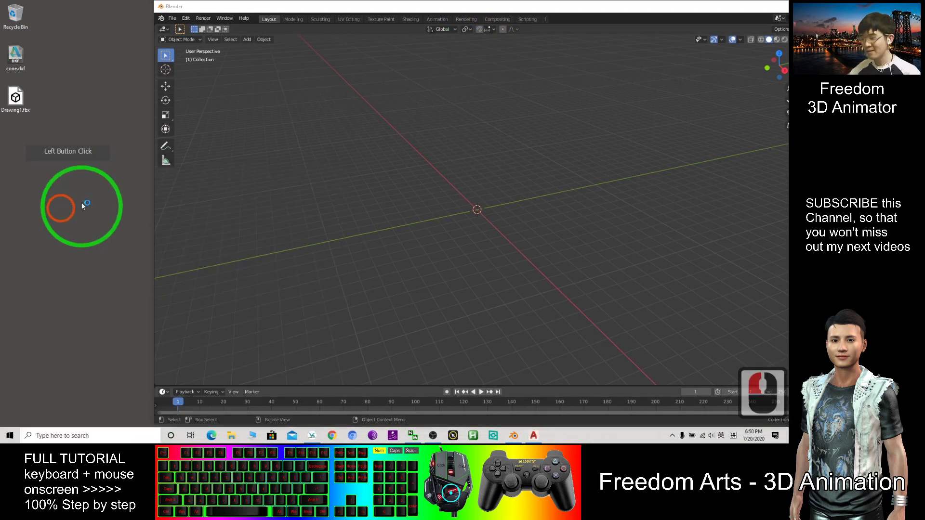
{"action": "left_click", "coordinate": [440, 206]}
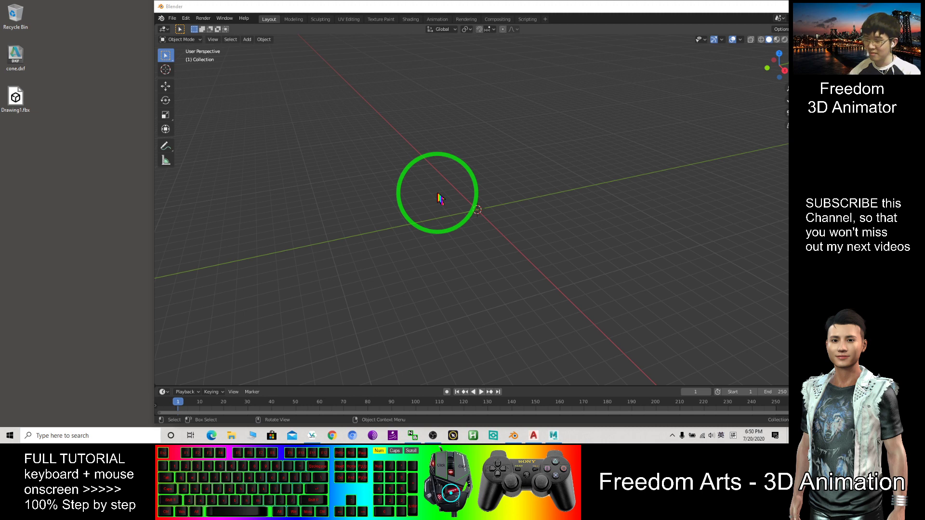
Switch to AutoCAD and prepare an export of the drawing as Lithography (*.stl), choosing the Desktop as the destination
{"action": "left_click", "coordinate": [534, 436]}
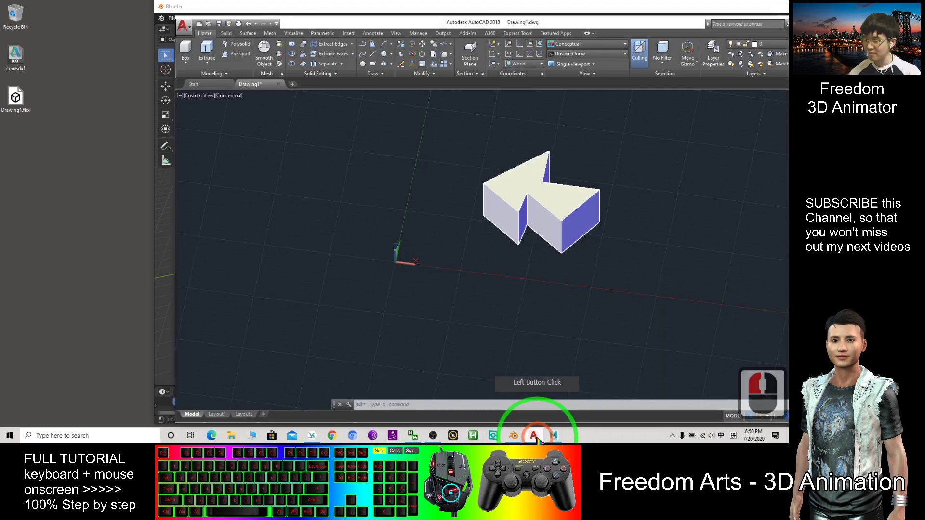
{"action": "left_click", "coordinate": [185, 28]}
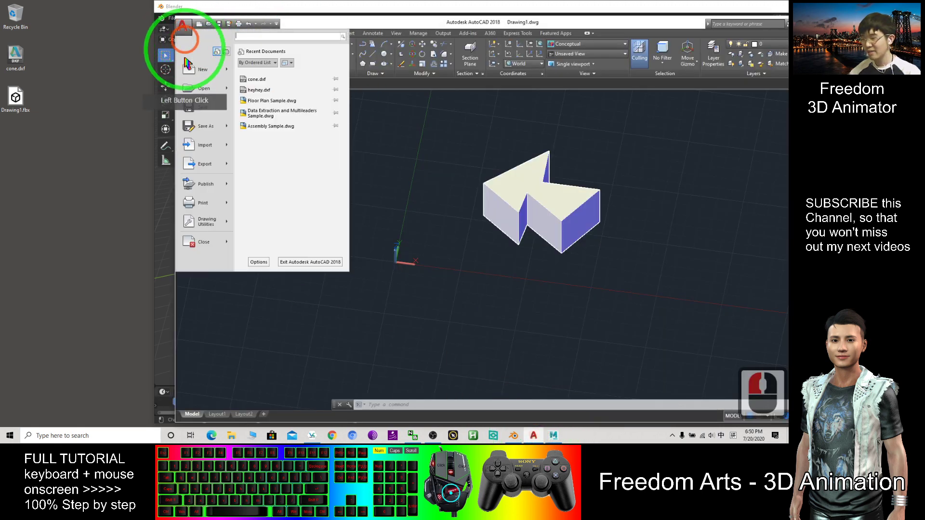
{"action": "left_click", "coordinate": [205, 166]}
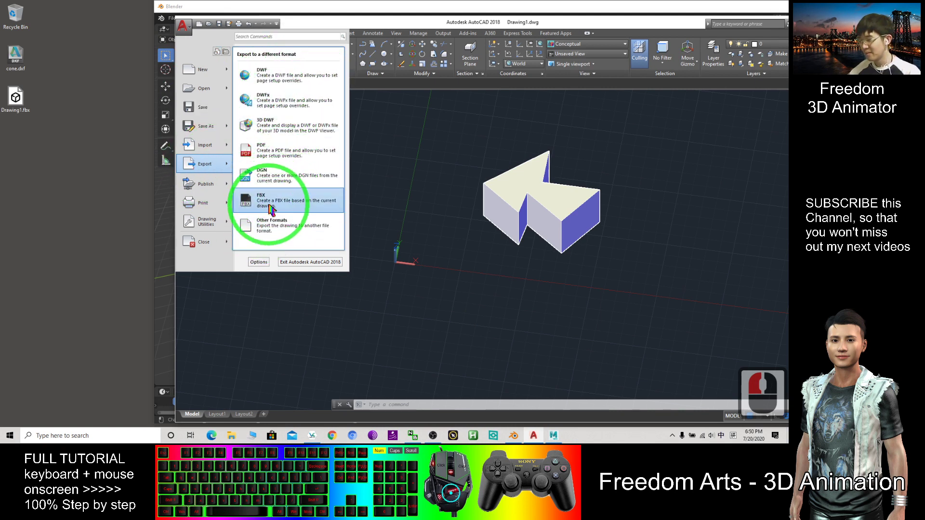
{"action": "left_click", "coordinate": [274, 232]}
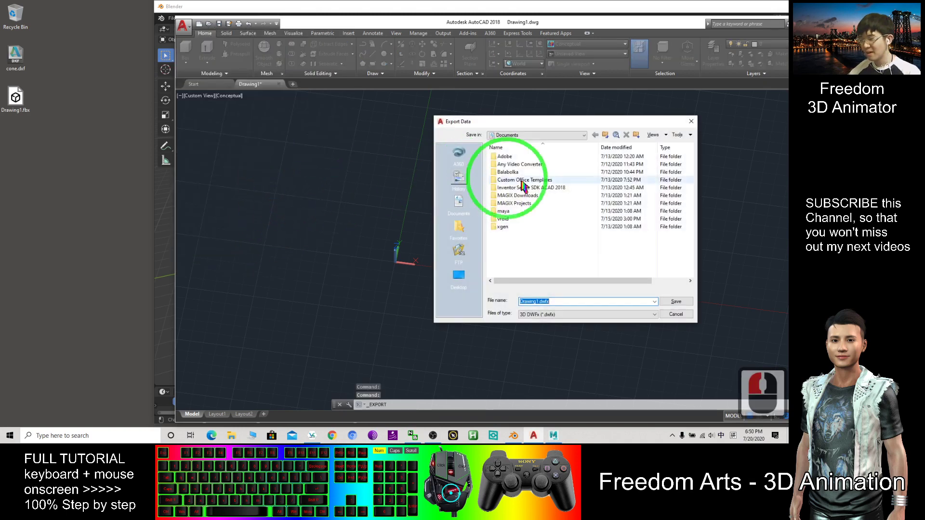
{"action": "left_click", "coordinate": [547, 314]}
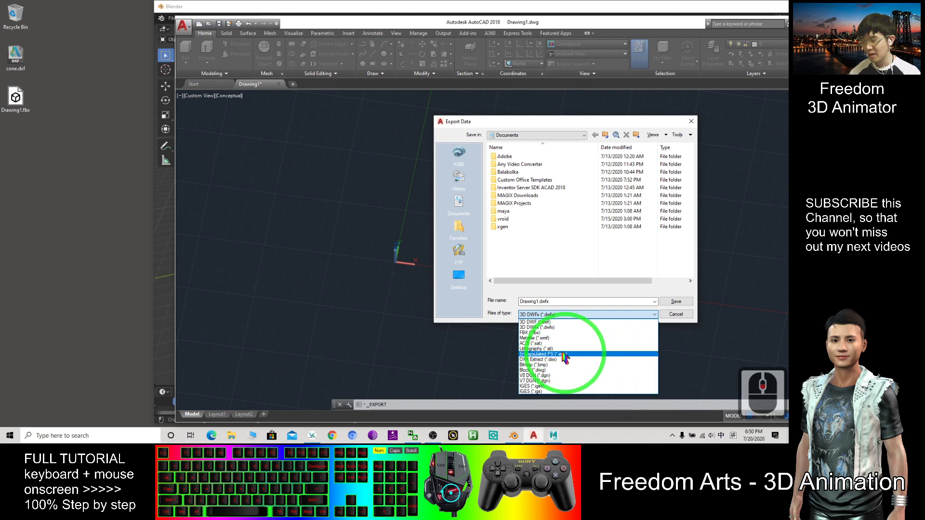
{"action": "left_click", "coordinate": [539, 349]}
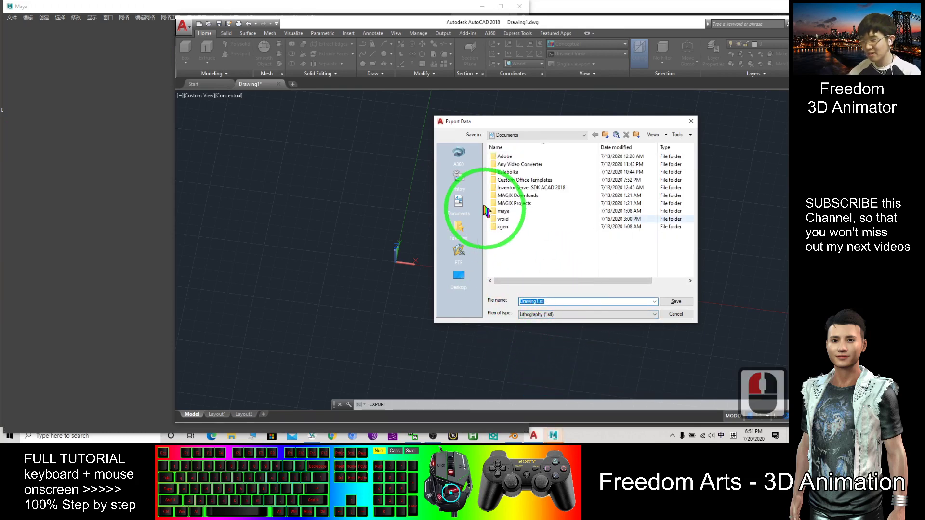
{"action": "left_click", "coordinate": [458, 277]}
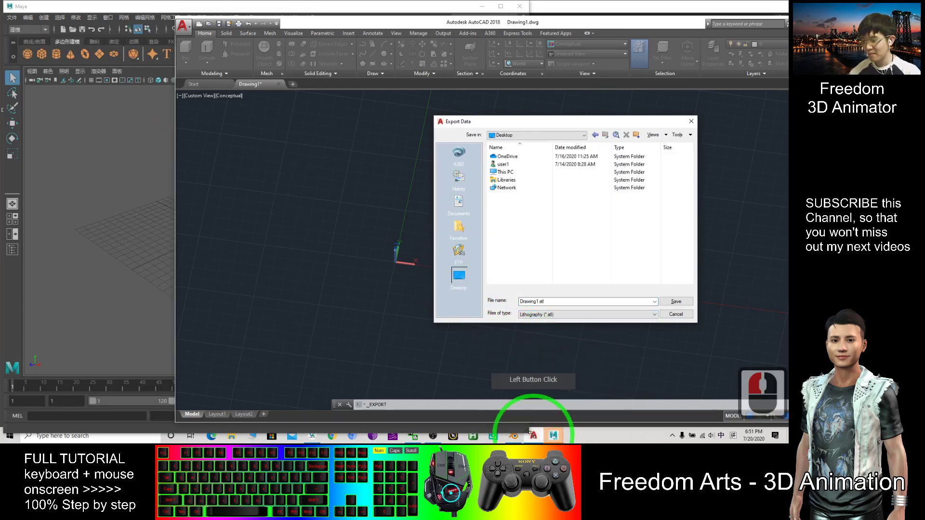
Switch to Blender and check which file formats it can import
{"action": "left_click", "coordinate": [514, 436]}
{"action": "left_click", "coordinate": [172, 18]}
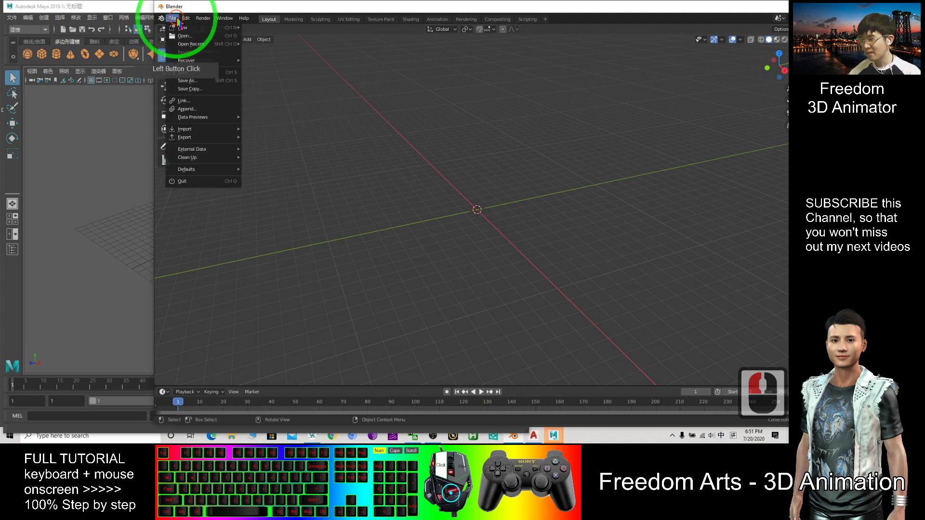
{"action": "left_click", "coordinate": [192, 130]}
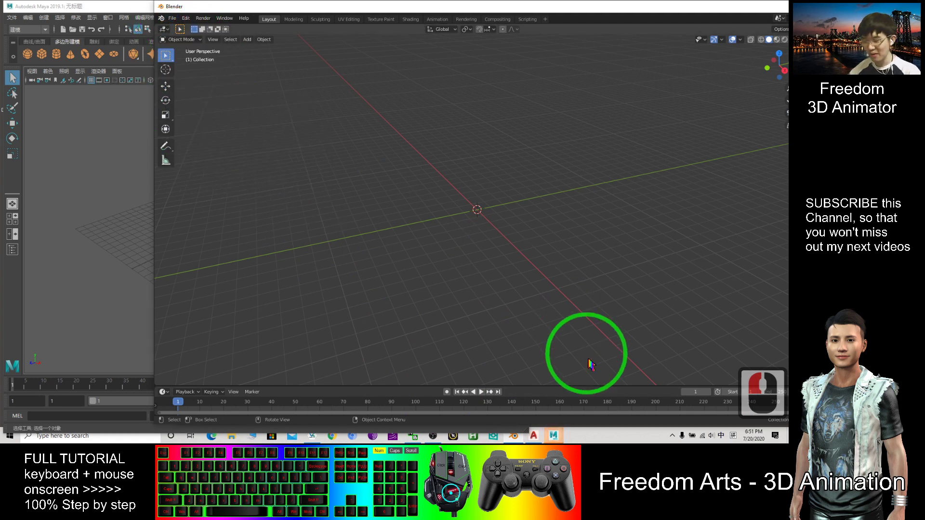
Return to AutoCAD and save the export on the Desktop as the Lithography file Drawing1.stl
{"action": "left_click", "coordinate": [533, 436]}
{"action": "left_click", "coordinate": [520, 225]}
{"action": "left_click", "coordinate": [458, 275]}
{"action": "left_click", "coordinate": [610, 301]}
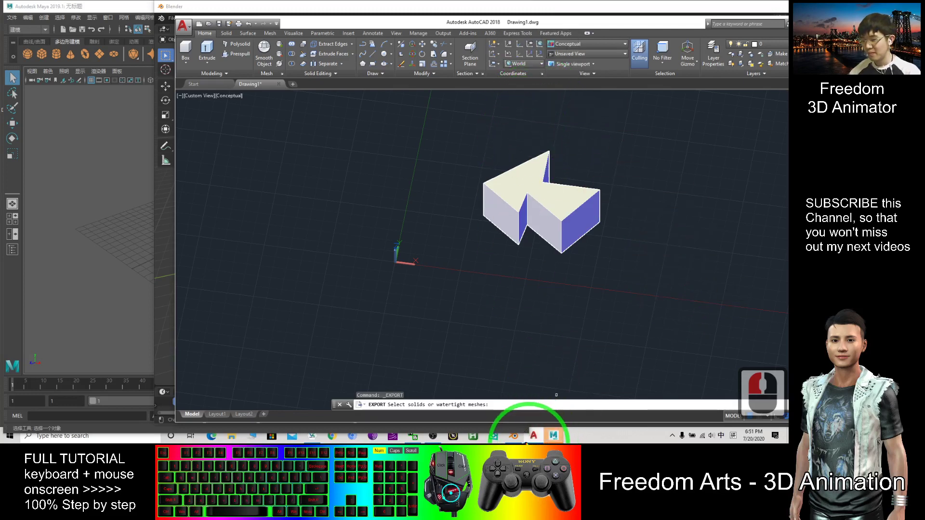
Shift the AutoCAD window until its window controls are reachable and minimize it
{"action": "left_click", "coordinate": [261, 21]}
{"action": "left_click", "coordinate": [599, 17]}
{"action": "left_click_drag", "start_coordinate": [520, 22], "coordinate": [487, 50]}
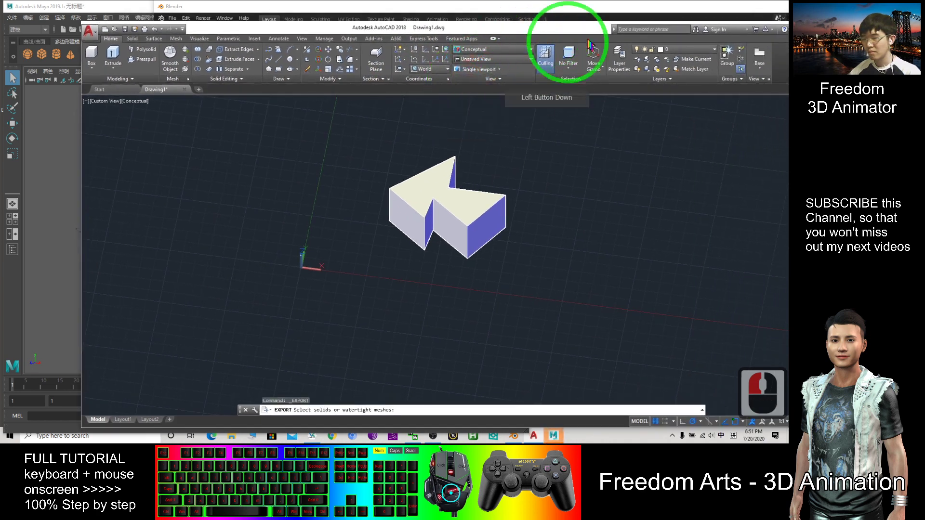
{"action": "left_click_drag", "start_coordinate": [572, 37], "coordinate": [460, 49]}
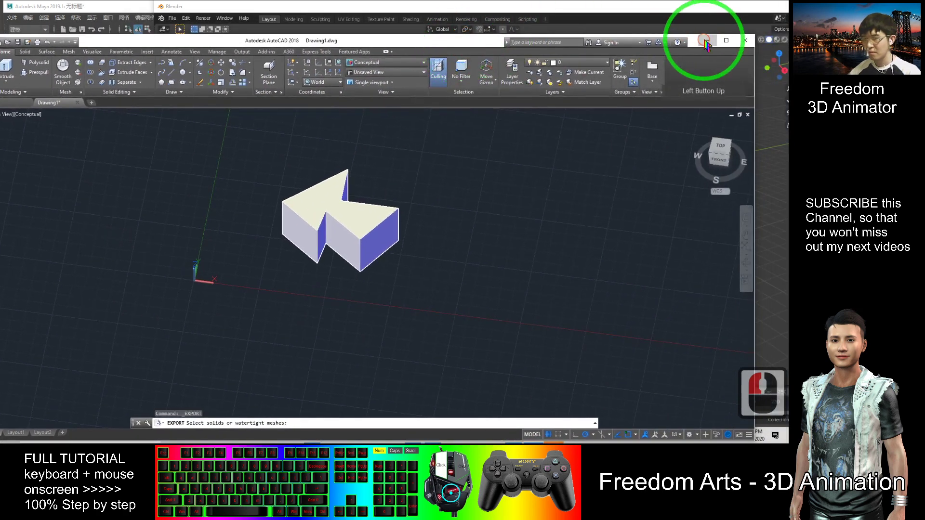
{"action": "left_click", "coordinate": [704, 40]}
Minimize Maya and move the Blender window clear of the desktop files
{"action": "double_click", "coordinate": [723, 9]}
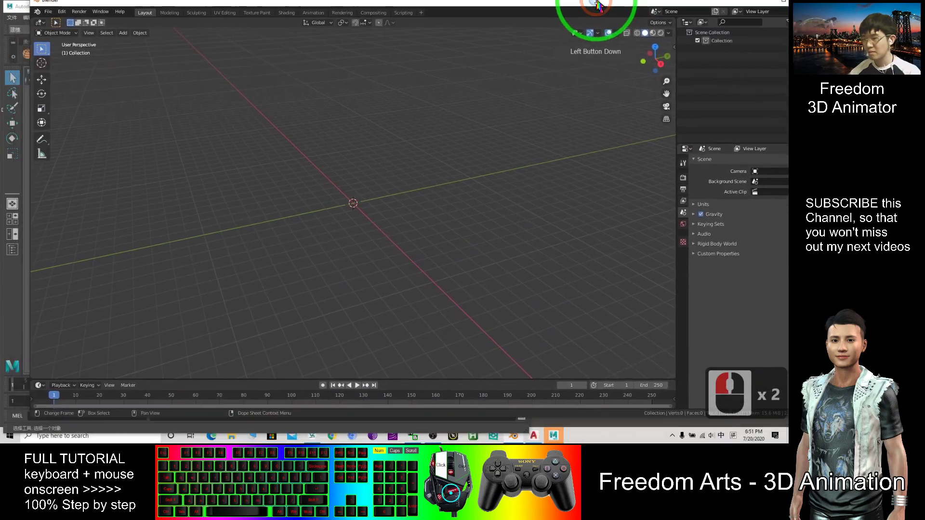
{"action": "left_click_drag", "start_coordinate": [723, 5], "coordinate": [694, 76]}
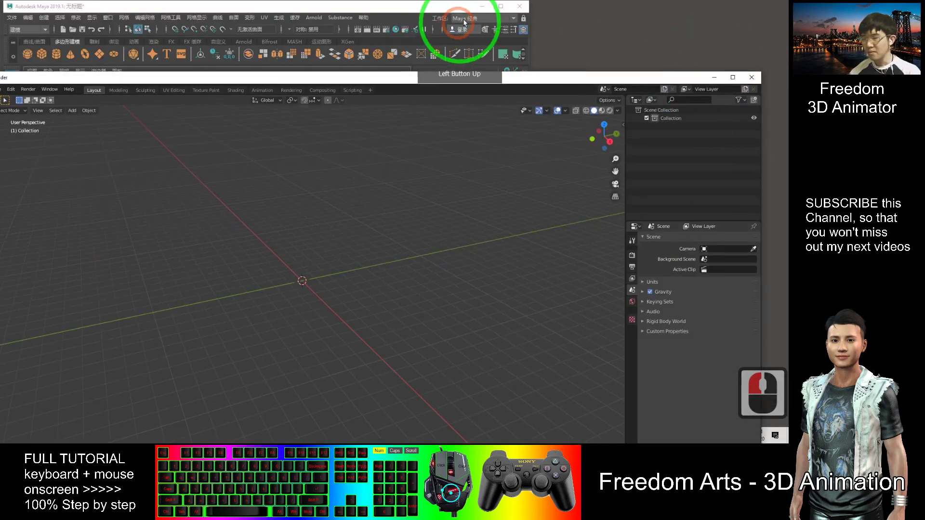
{"action": "left_click", "coordinate": [479, 10]}
{"action": "left_click_drag", "start_coordinate": [438, 78], "coordinate": [595, 36]}
{"action": "left_click", "coordinate": [488, 326]}
{"action": "left_click", "coordinate": [515, 57]}
{"action": "mouse_move", "coordinate": [507, 33]}
{"action": "left_mouse_down"}
{"action": "mouse_move", "coordinate": [506, 82]}
{"action": "mouse_move", "coordinate": [495, 31]}
{"action": "left_mouse_up"}
Switch back to AutoCAD and try to export the drawing to the Desktop as the Lithography file Drawing1.stl
{"action": "left_click", "coordinate": [534, 435]}
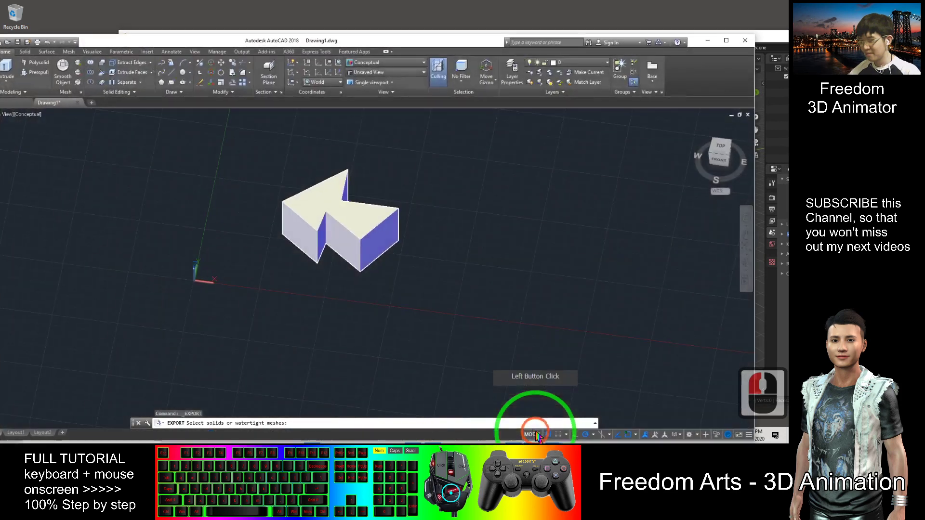
{"action": "left_click_drag", "start_coordinate": [207, 36], "coordinate": [437, 30]}
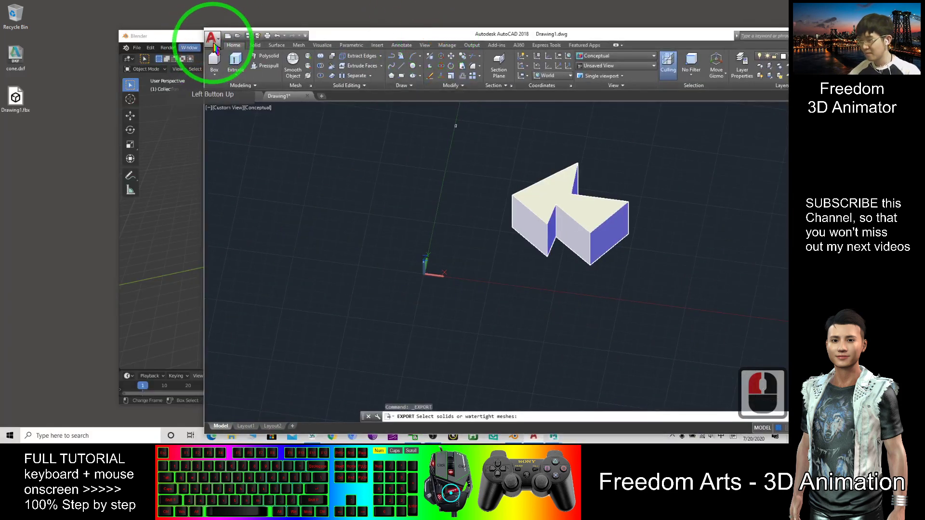
{"action": "left_click", "coordinate": [213, 40]}
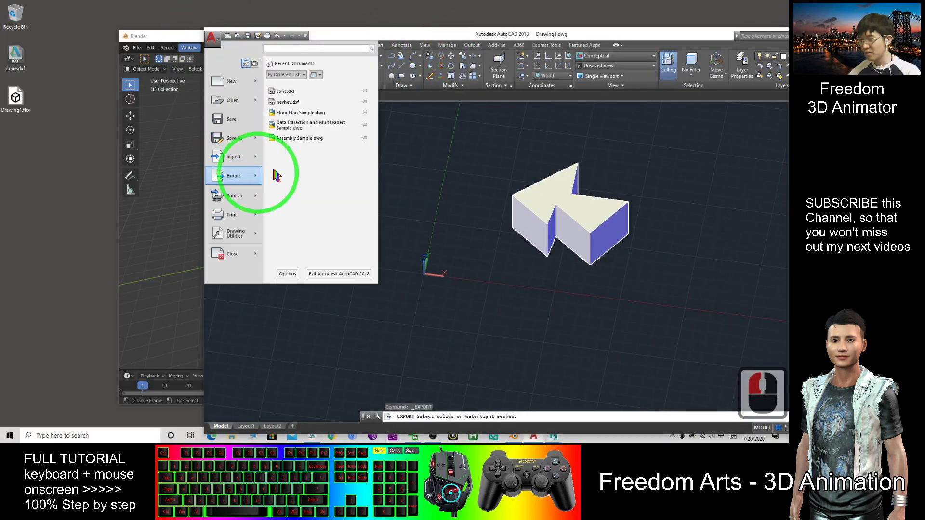
{"action": "mouse_move", "coordinate": [241, 175]}
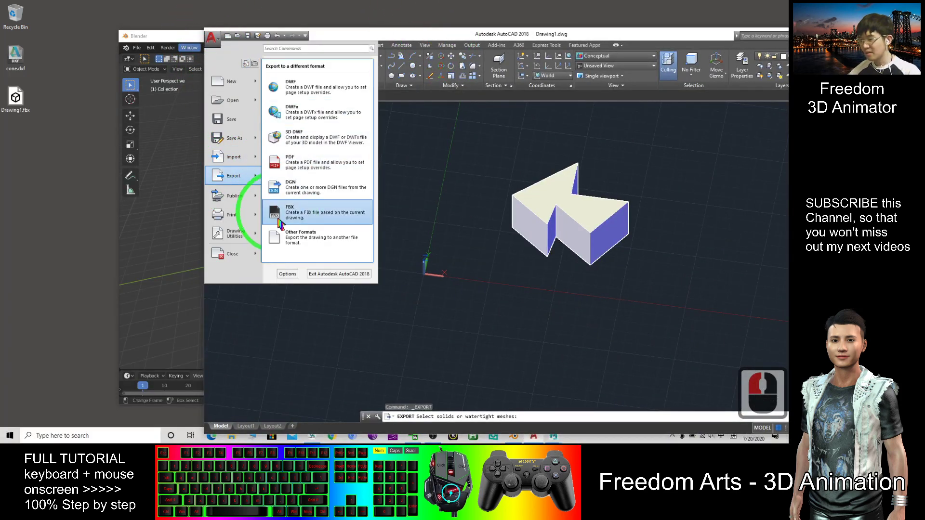
{"action": "left_click", "coordinate": [303, 242]}
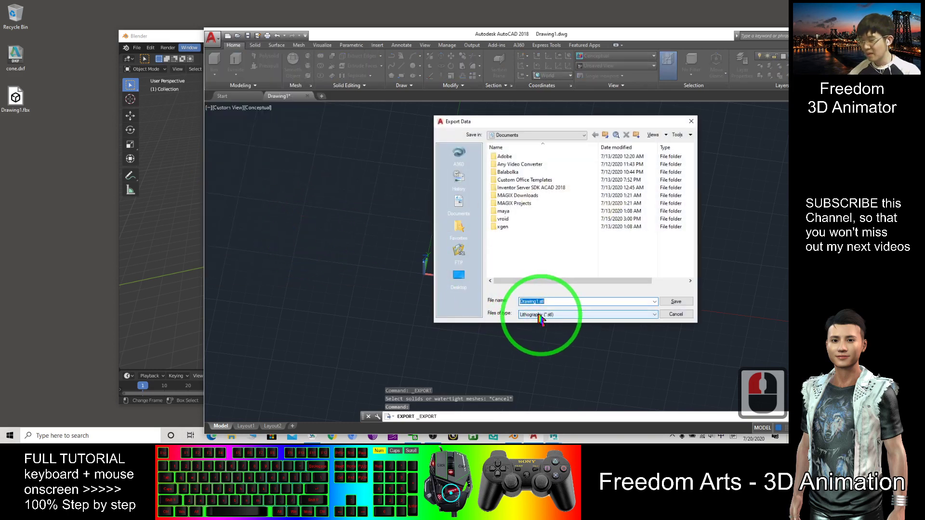
{"action": "left_click", "coordinate": [462, 277]}
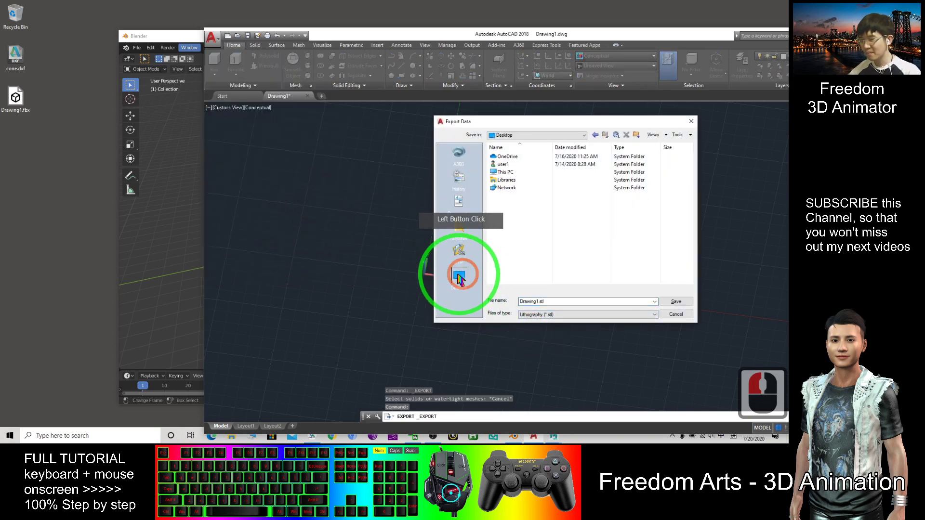
{"action": "left_click", "coordinate": [676, 301]}
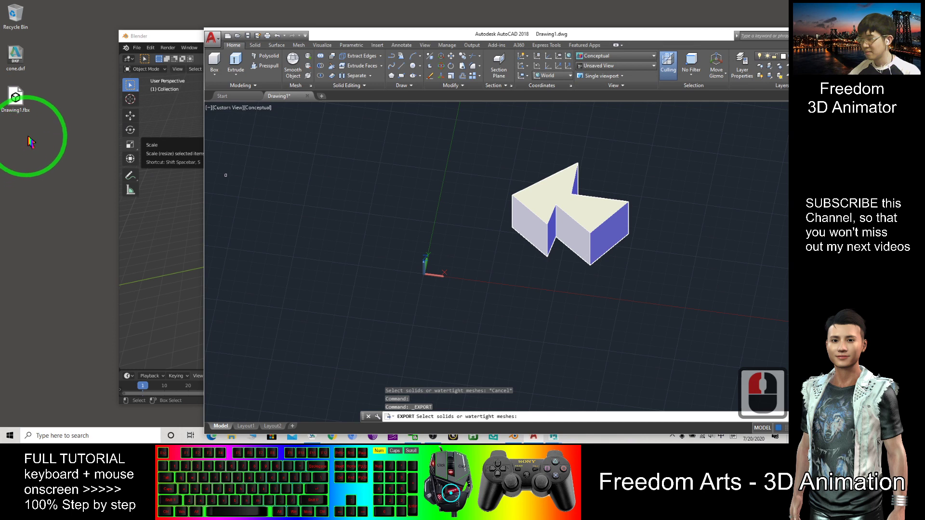
Shift the AutoCAD window slightly aside and refresh the desktop to check for the exported file
{"action": "left_click_drag", "start_coordinate": [355, 32], "coordinate": [333, 31]}
{"action": "right_click", "coordinate": [68, 137]}
{"action": "left_click", "coordinate": [94, 160]}
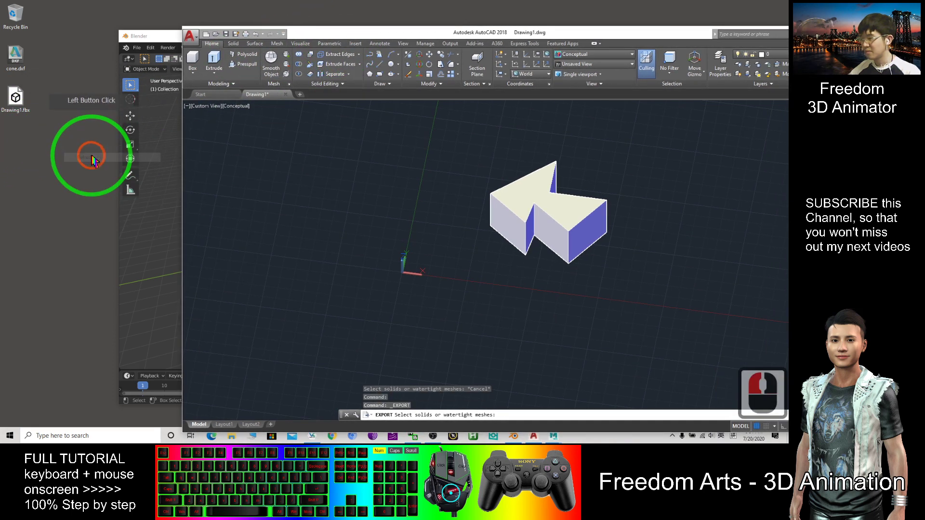
{"action": "left_click", "coordinate": [92, 158]}
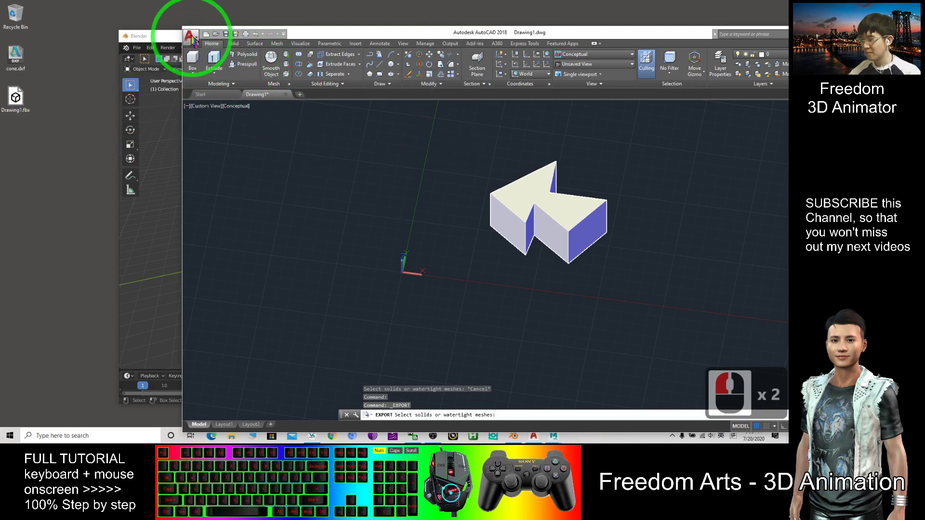
Retry the AutoCAD export in Lithography (*.stl) format to the Desktop, editing the file name before saving
{"action": "left_click", "coordinate": [190, 37]}
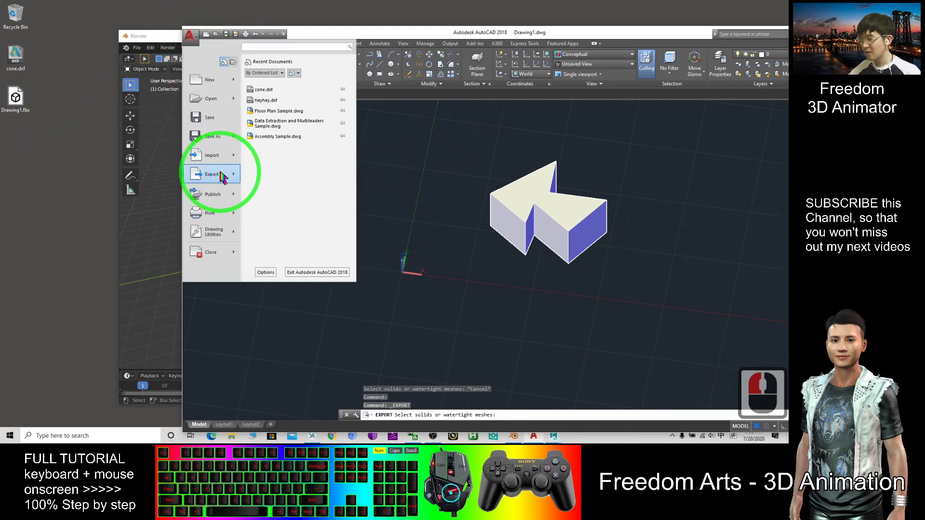
{"action": "mouse_move", "coordinate": [222, 178]}
{"action": "left_click", "coordinate": [270, 235]}
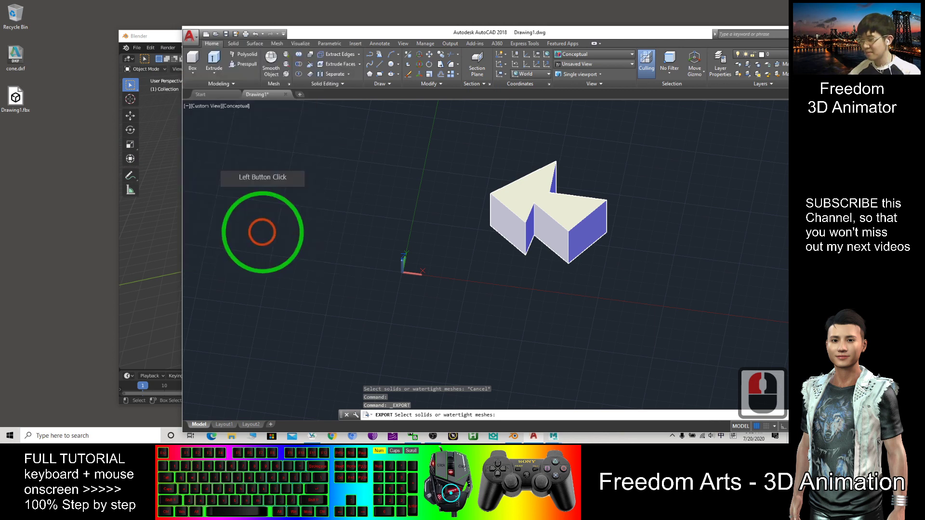
{"action": "left_click", "coordinate": [521, 317]}
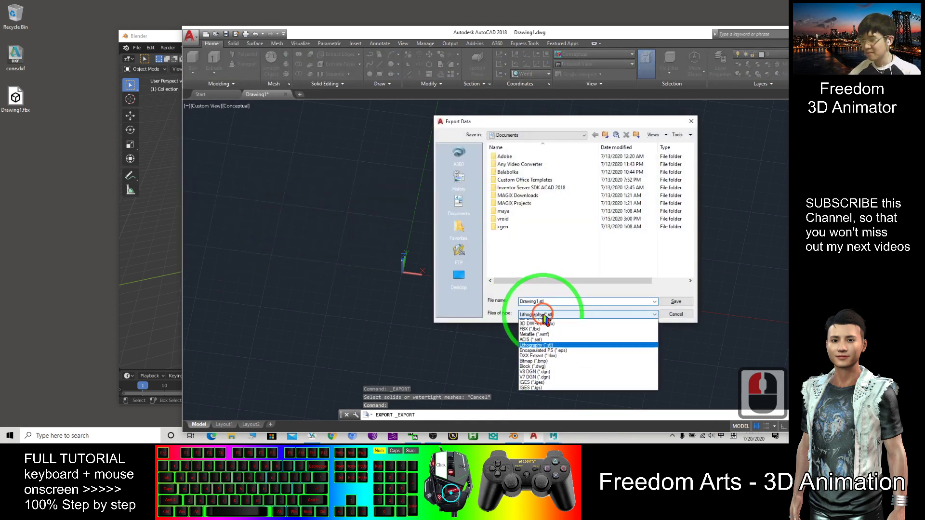
{"action": "left_click", "coordinate": [539, 348]}
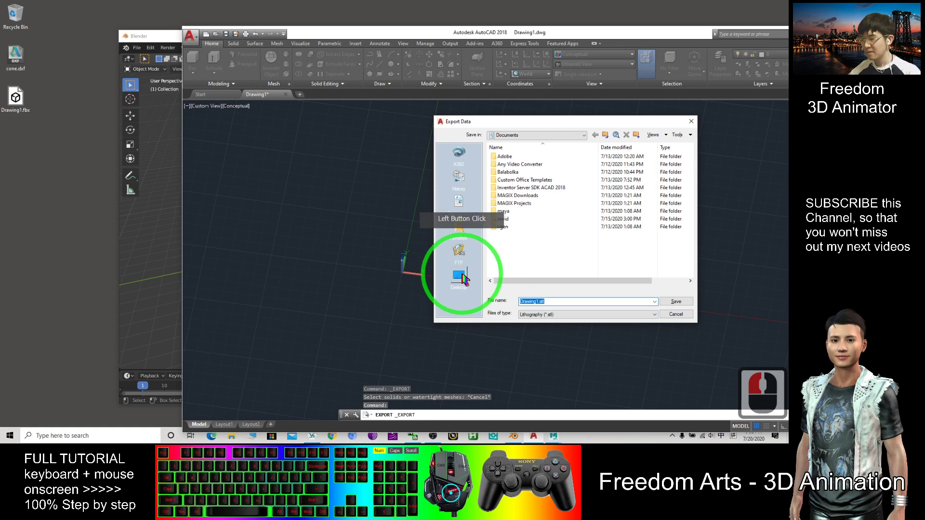
{"action": "left_click", "coordinate": [459, 275]}
{"action": "left_click", "coordinate": [555, 301]}
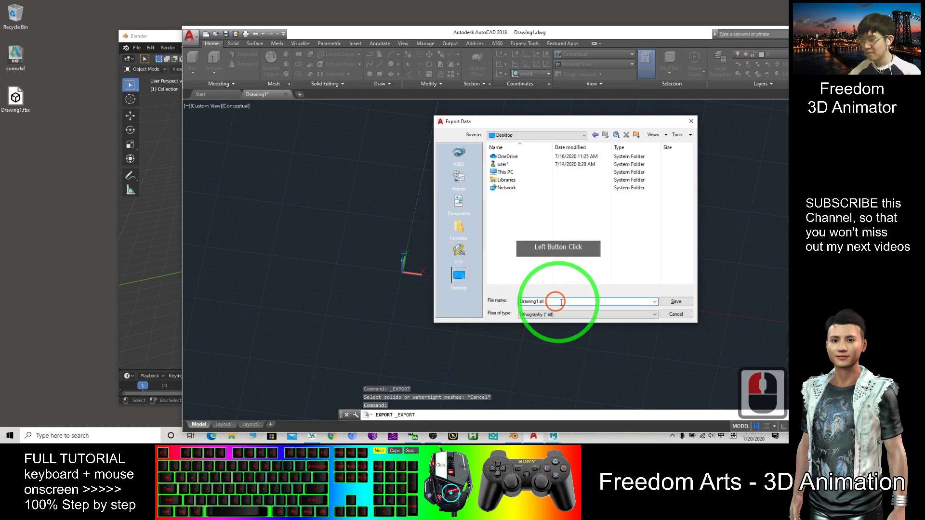
{"action": "double_click", "coordinate": [556, 302]}
{"action": "key", "text": "BackSpace"}
{"action": "key", "text": "BackSpace"}
{"action": "key", "text": "BackSpace"}
{"action": "left_click", "coordinate": [675, 301]}
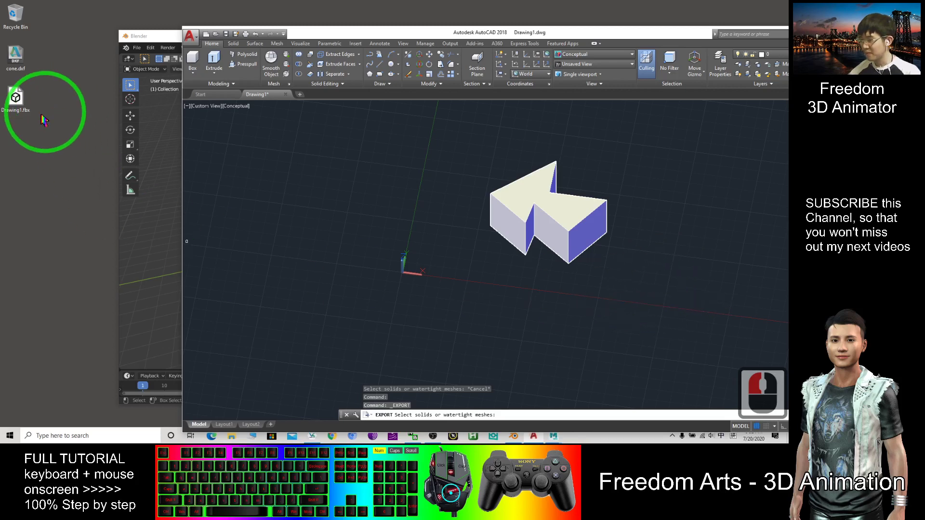
Move the AutoCAD window until its window controls are reachable and minimize it
{"action": "left_click", "coordinate": [568, 43]}
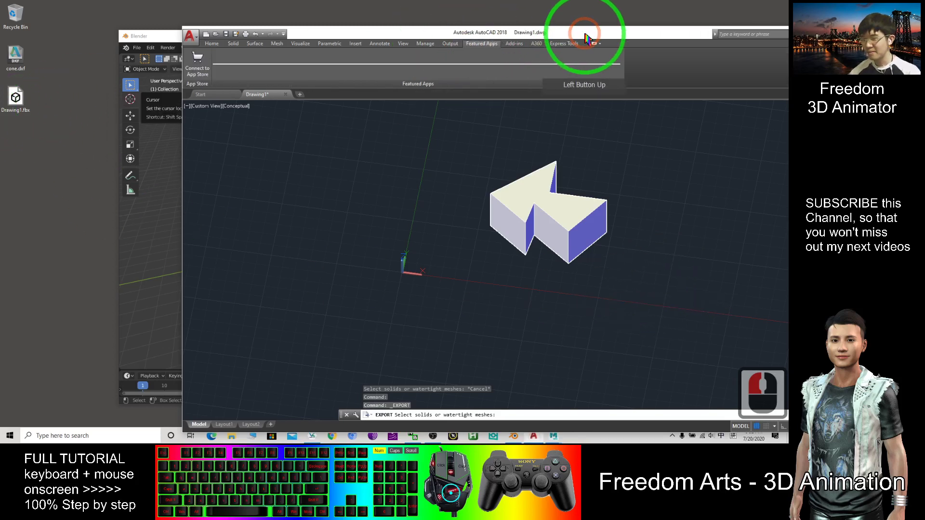
{"action": "left_click", "coordinate": [247, 34]}
{"action": "left_click", "coordinate": [212, 43]}
{"action": "left_click_drag", "start_coordinate": [584, 43], "coordinate": [455, 48]}
{"action": "left_click", "coordinate": [780, 42]}
Switch to Maya, close the new-features highlight dialog and move the window clear of the desktop files
{"action": "mouse_move", "coordinate": [553, 435]}
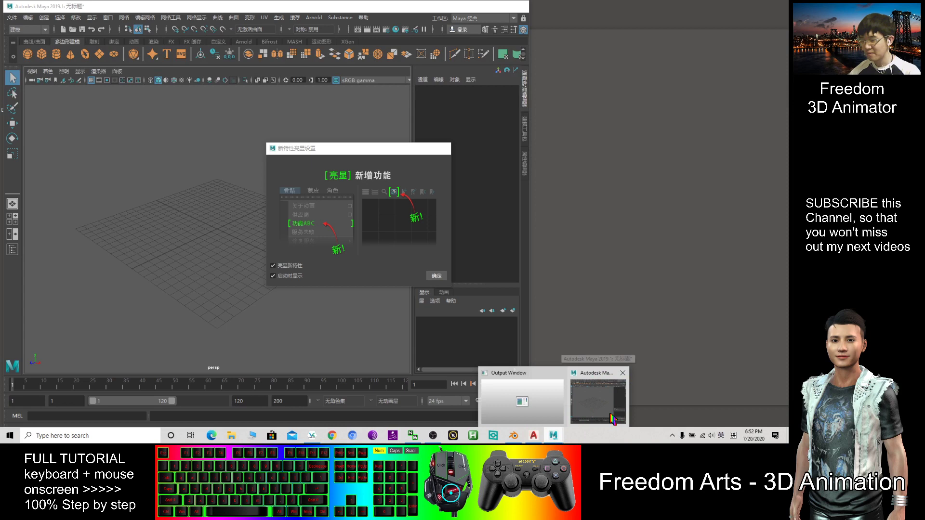
{"action": "left_click", "coordinate": [612, 419]}
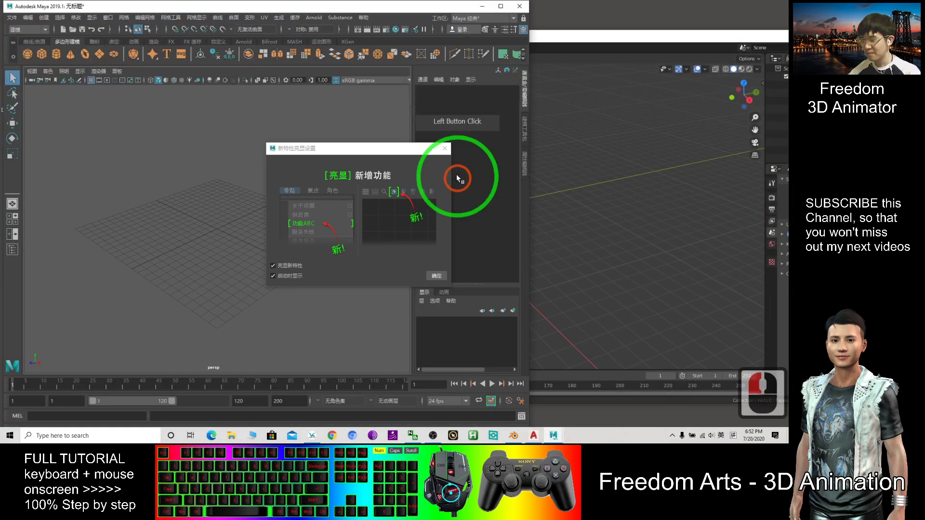
{"action": "left_click", "coordinate": [449, 149]}
{"action": "left_click_drag", "start_coordinate": [322, 11], "coordinate": [488, 11]}
Import Drawing1.fbx from the desktop into the Maya scene and bring the model into view
{"action": "left_click", "coordinate": [24, 68]}
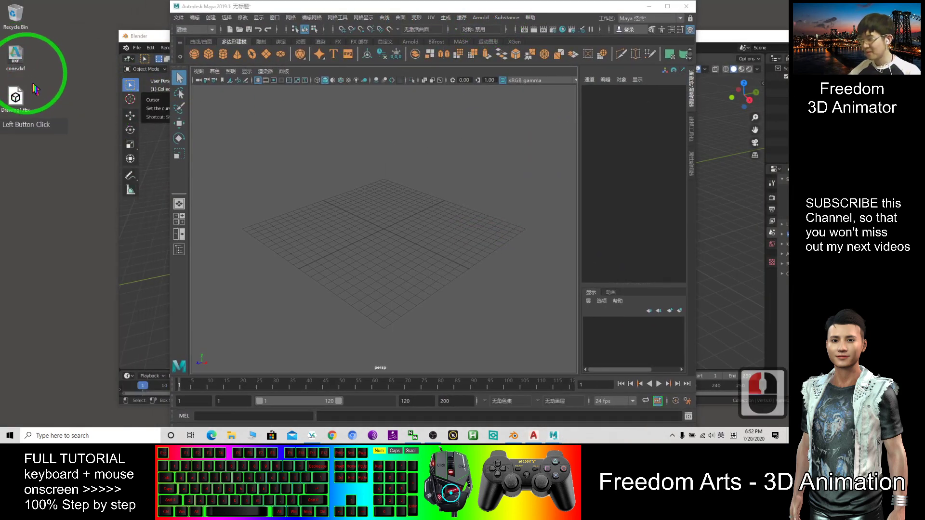
{"action": "double_click", "coordinate": [27, 116]}
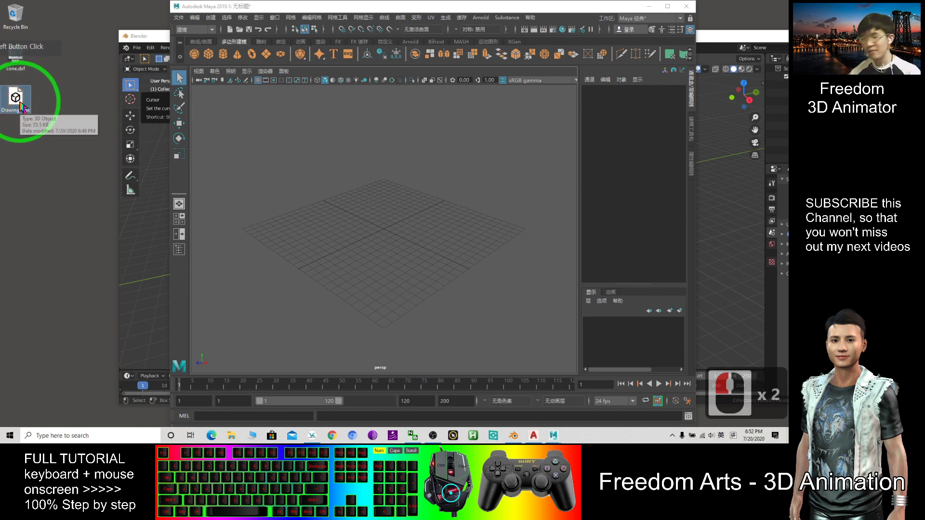
{"action": "left_click_drag", "start_coordinate": [19, 106], "coordinate": [500, 208]}
{"action": "scroll", "coordinate": [499, 208], "scroll_direction": "down", "scroll_amount": 4}
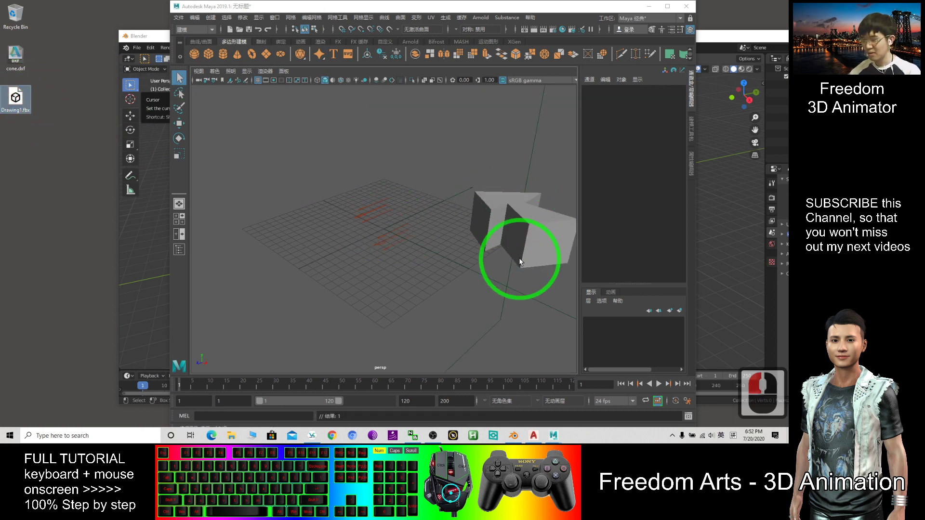
{"action": "scroll", "coordinate": [472, 265], "scroll_direction": "up", "scroll_amount": 2}
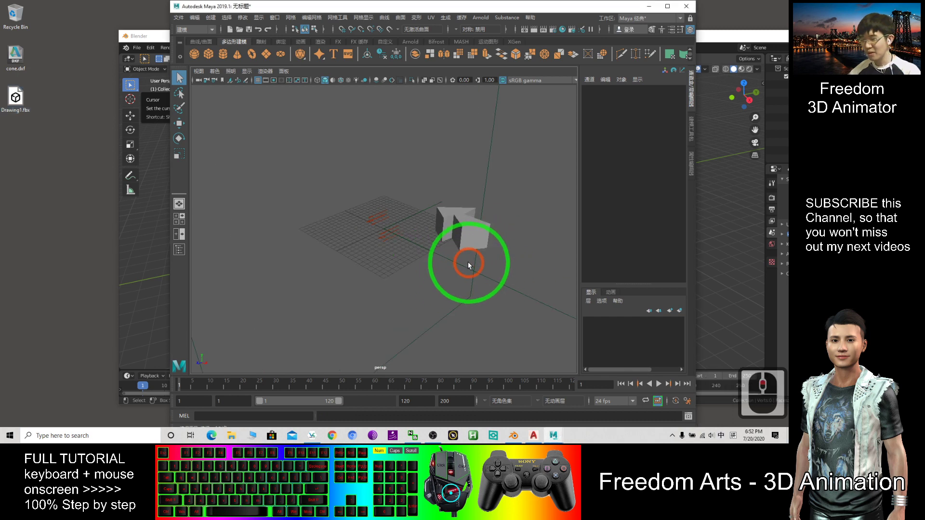
Select the imported solid and export the selection to the Desktop as a Maya binary file named "from maya"
{"action": "left_click", "coordinate": [470, 232]}
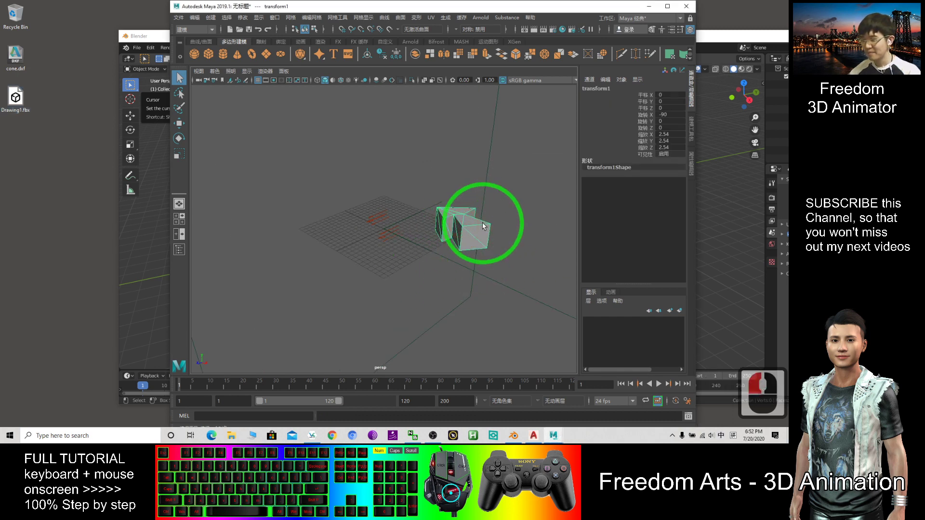
{"action": "left_click", "coordinate": [179, 19]}
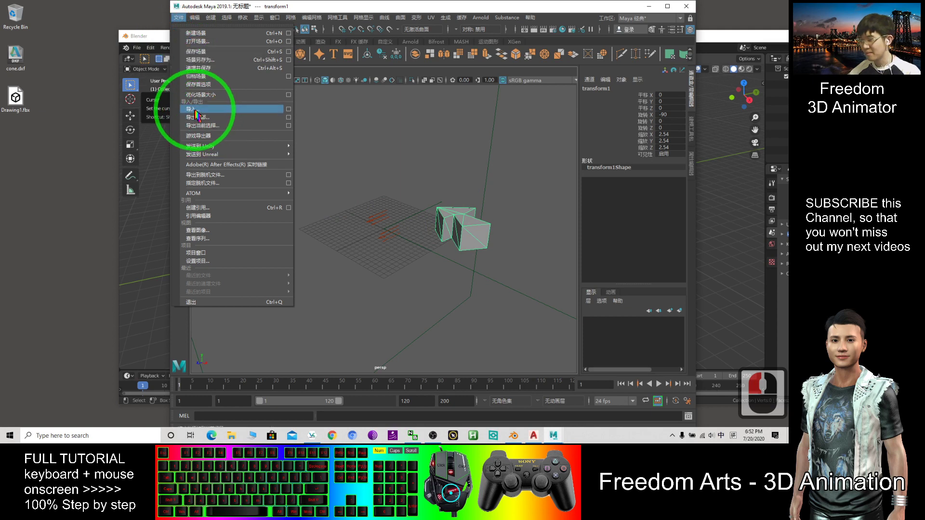
{"action": "left_click", "coordinate": [179, 18]}
{"action": "left_click", "coordinate": [179, 18]}
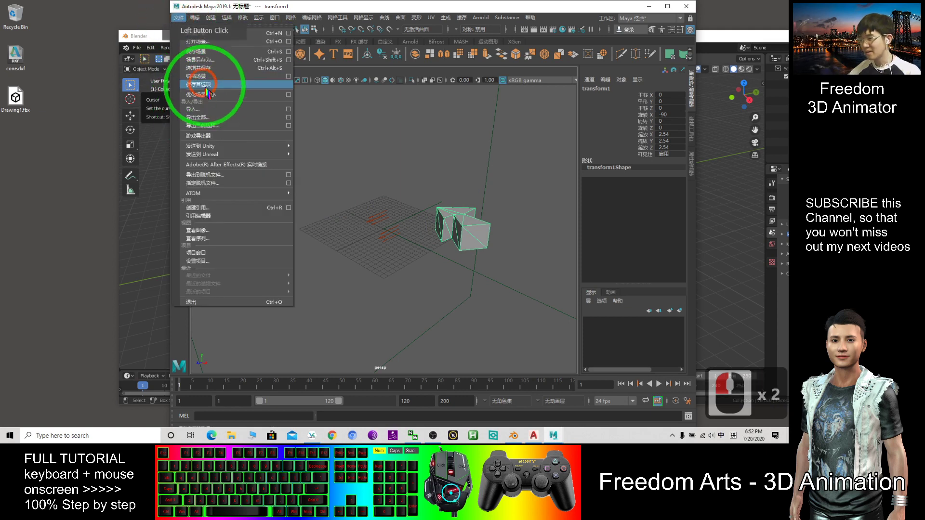
{"action": "double_click", "coordinate": [178, 17]}
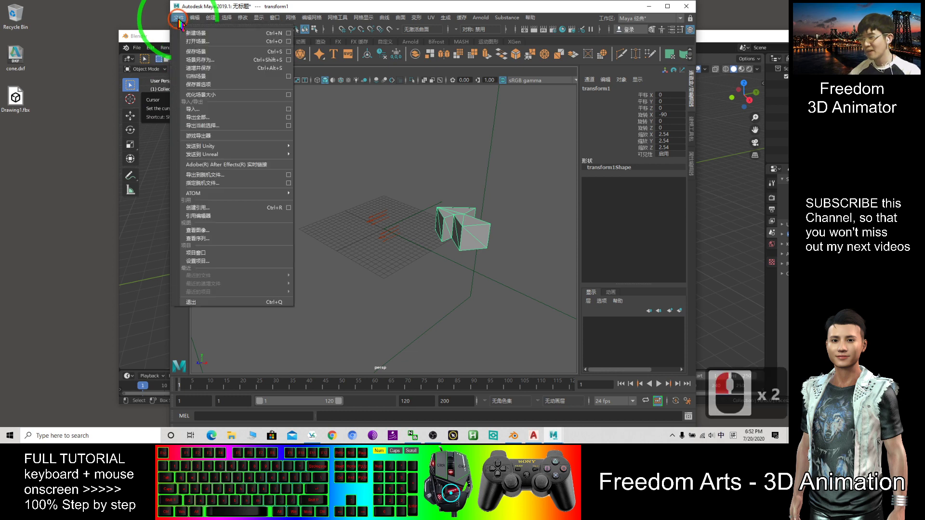
{"action": "left_click", "coordinate": [217, 125]}
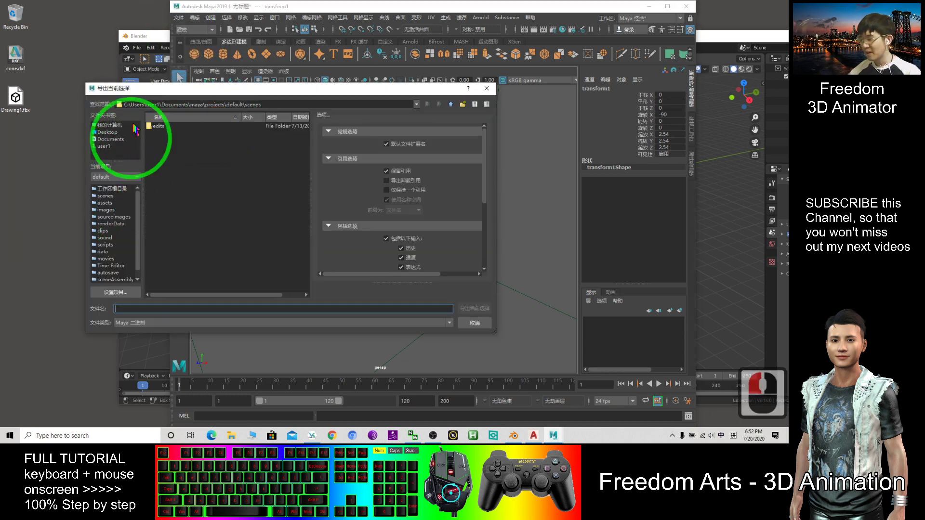
{"action": "left_click", "coordinate": [49, 151]}
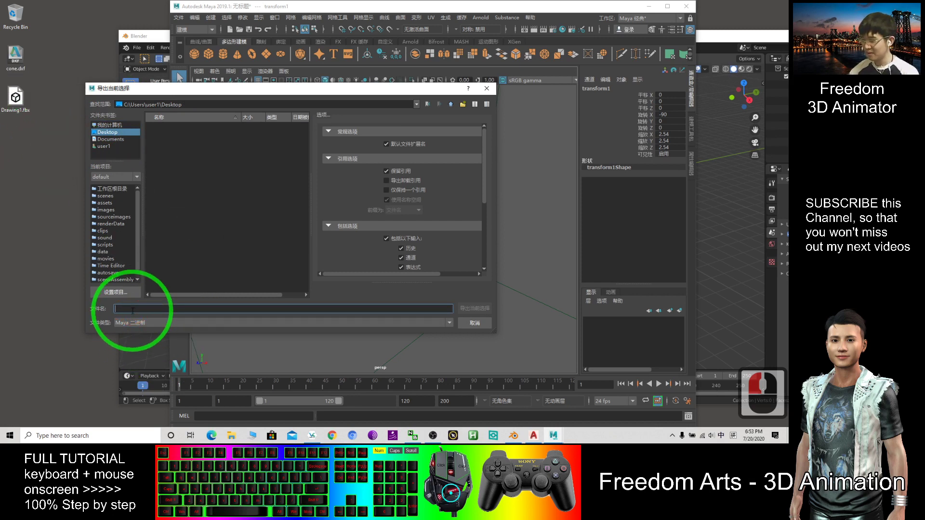
{"action": "type", "text": "from maya"}
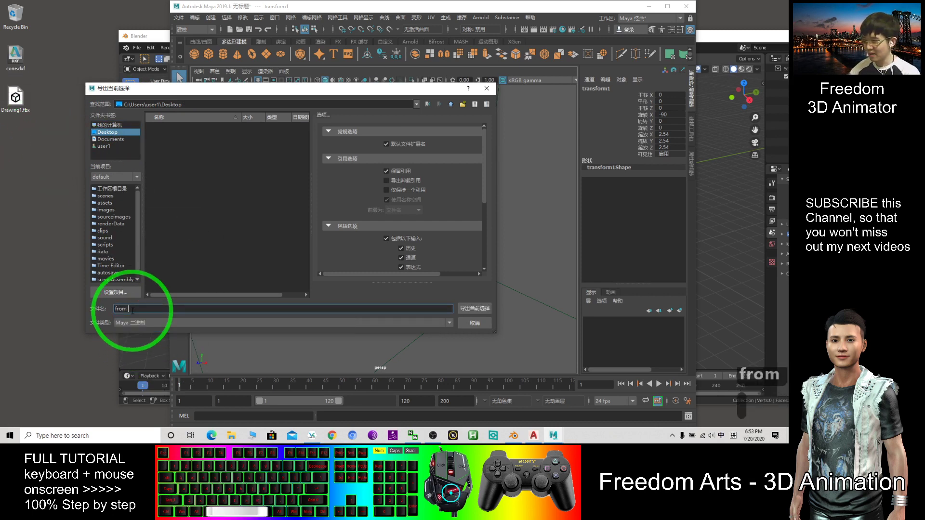
{"action": "left_click", "coordinate": [474, 309]}
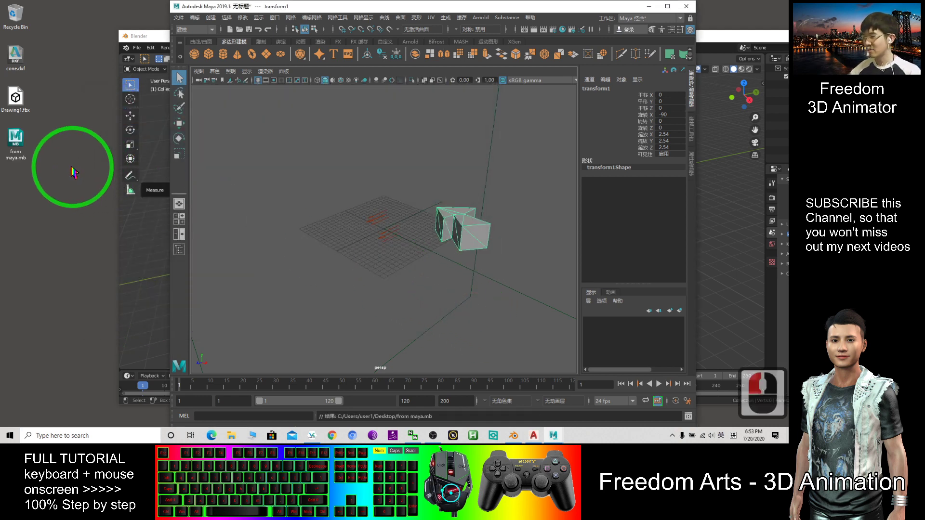
Export the selected solid to the Desktop as an FBX export file named "from maya"
{"action": "left_click", "coordinate": [179, 18]}
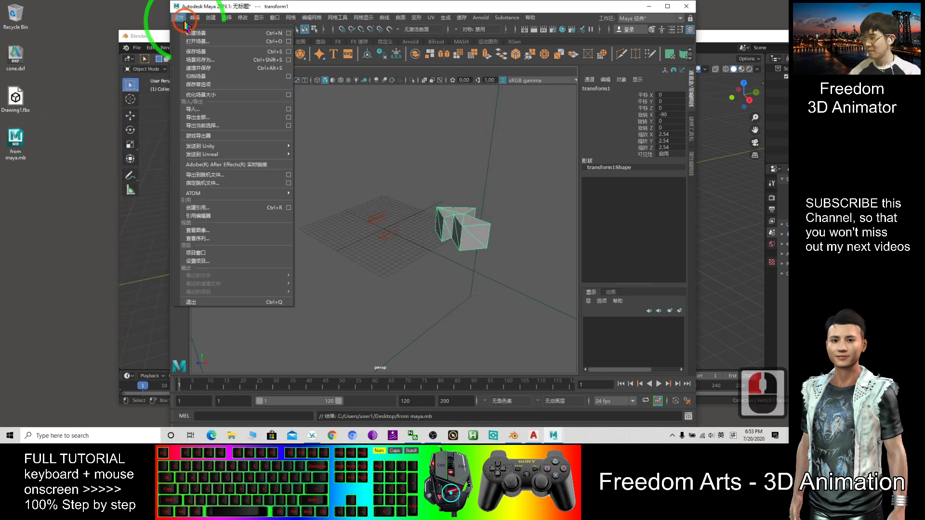
{"action": "double_click", "coordinate": [210, 117]}
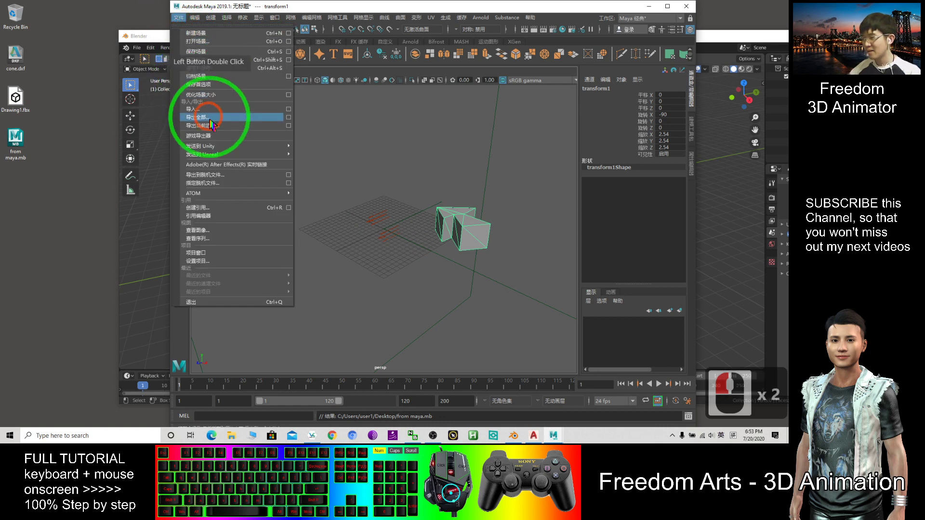
{"action": "left_click", "coordinate": [203, 126]}
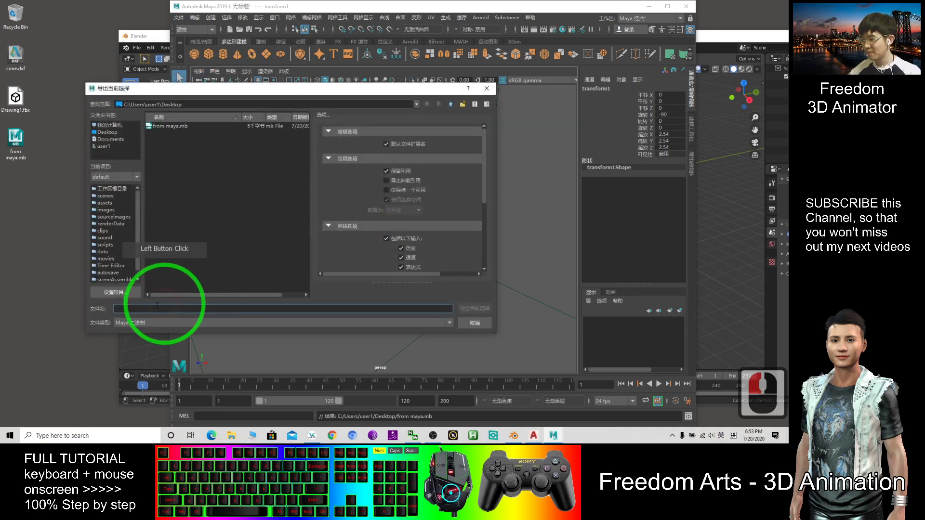
{"action": "left_click", "coordinate": [137, 324]}
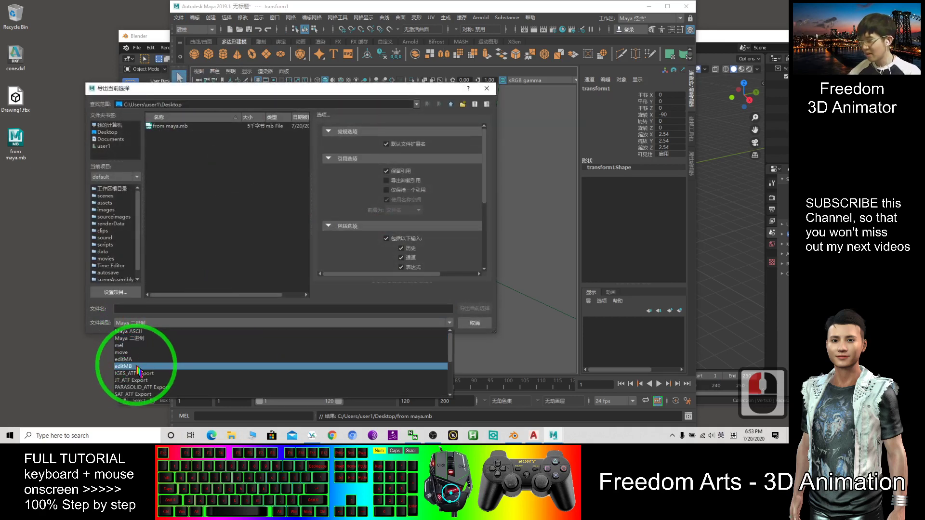
{"action": "scroll", "coordinate": [140, 361], "scroll_direction": "down", "scroll_amount": 4}
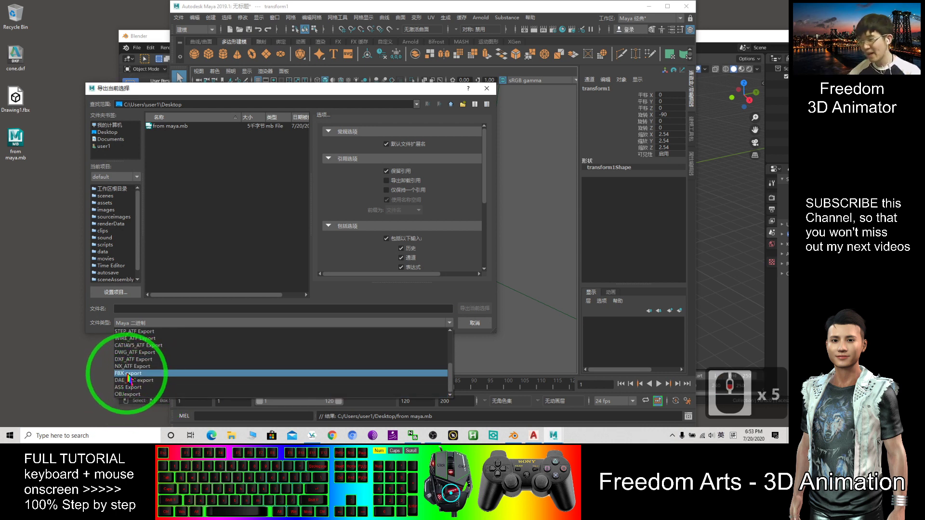
{"action": "left_click", "coordinate": [129, 374]}
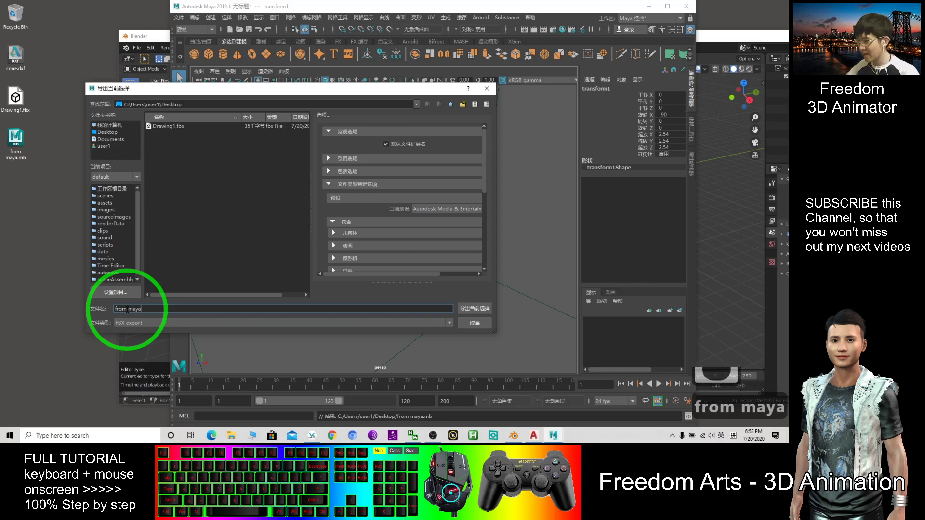
{"action": "left_click", "coordinate": [473, 311]}
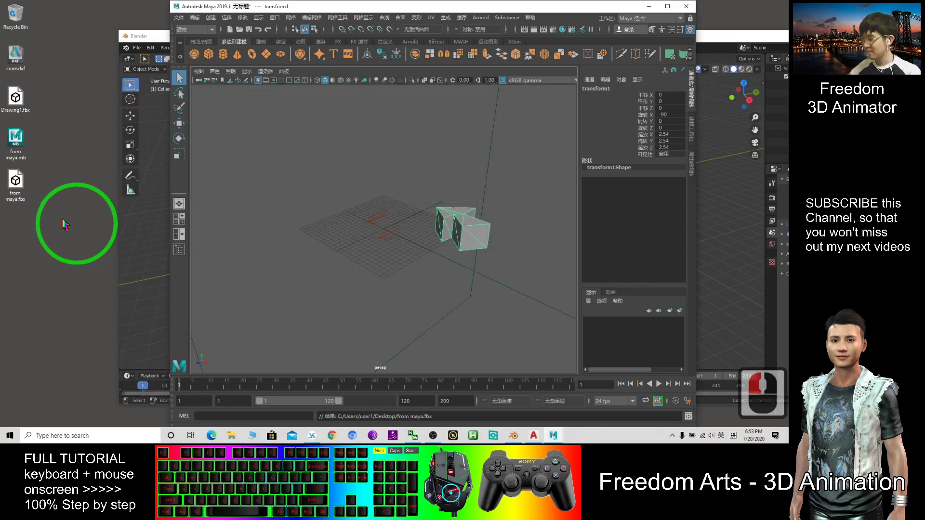
Minimize Maya and import from maya.fbx from the Desktop into the Blender scene
{"action": "left_click", "coordinate": [538, 3]}
{"action": "left_click", "coordinate": [648, 8]}
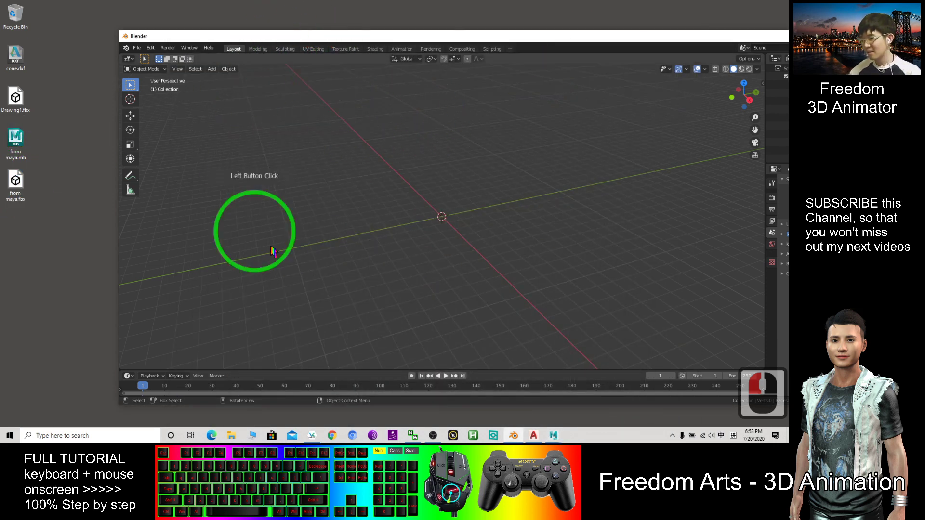
{"action": "left_click", "coordinate": [137, 47]}
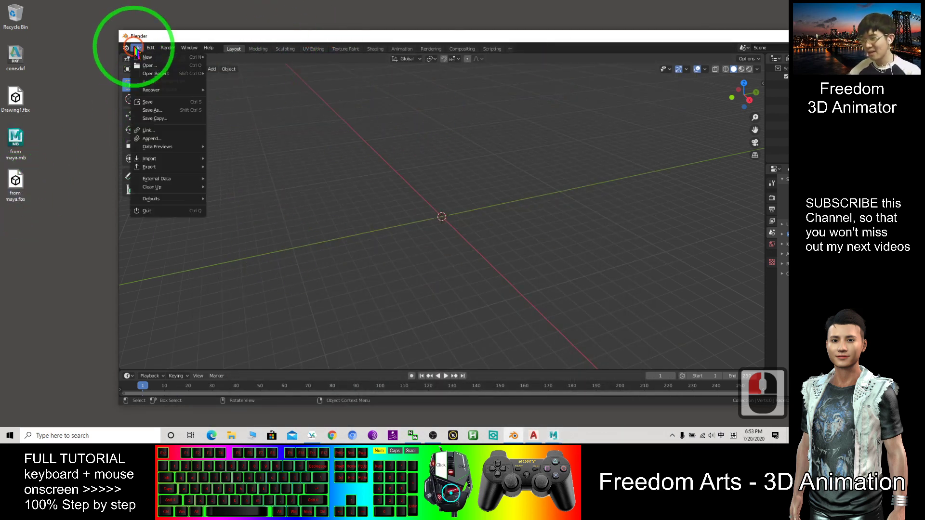
{"action": "left_click", "coordinate": [148, 158]}
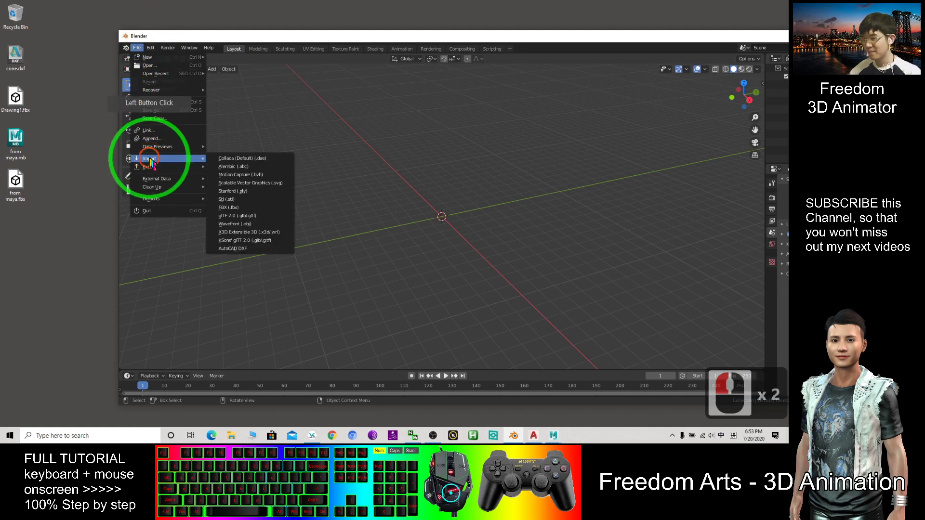
{"action": "left_click", "coordinate": [229, 207]}
{"action": "left_click", "coordinate": [329, 206]}
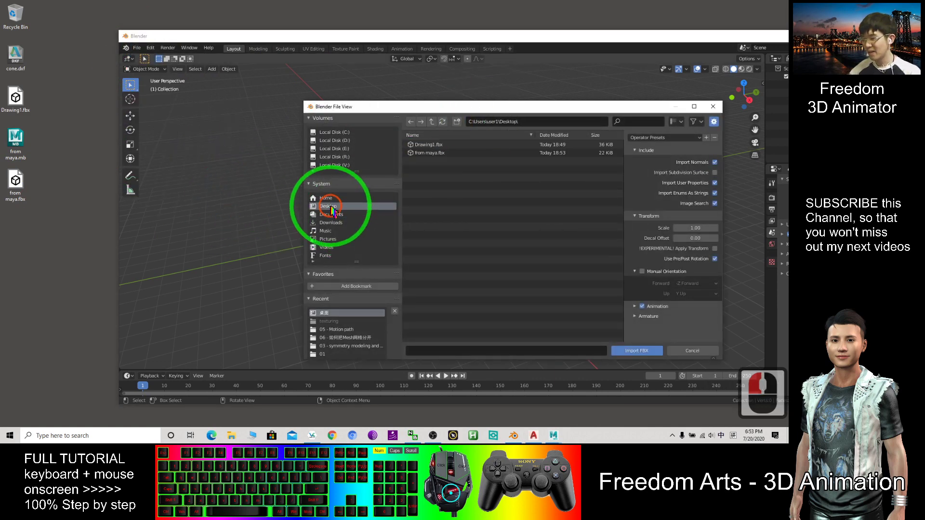
{"action": "left_click_drag", "start_coordinate": [16, 184], "coordinate": [522, 192]}
{"action": "double_click", "coordinate": [431, 153]}
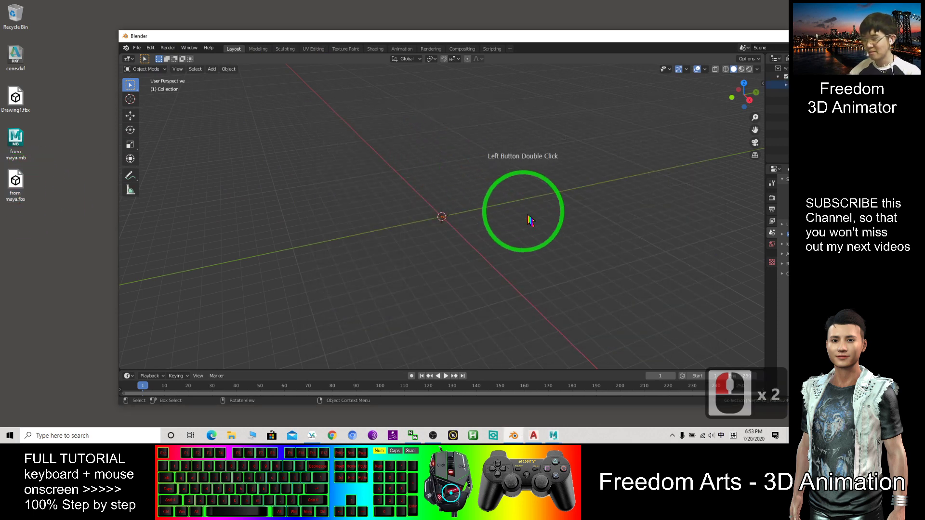
Select the imported solid, maximize the Blender window and examine the solid's shape from different distances and angles
{"action": "scroll", "coordinate": [516, 234], "scroll_direction": "up", "scroll_amount": 11}
{"action": "scroll", "coordinate": [579, 232], "scroll_direction": "up", "scroll_amount": 3}
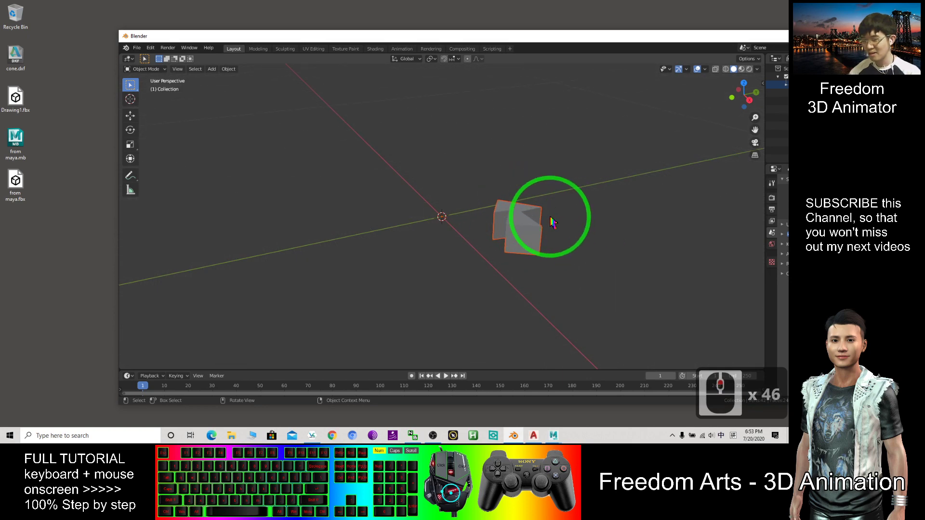
{"action": "left_click", "coordinate": [525, 221]}
{"action": "left_click_drag", "start_coordinate": [597, 36], "coordinate": [557, 5]}
{"action": "scroll", "coordinate": [487, 234], "scroll_direction": "up", "scroll_amount": 3}
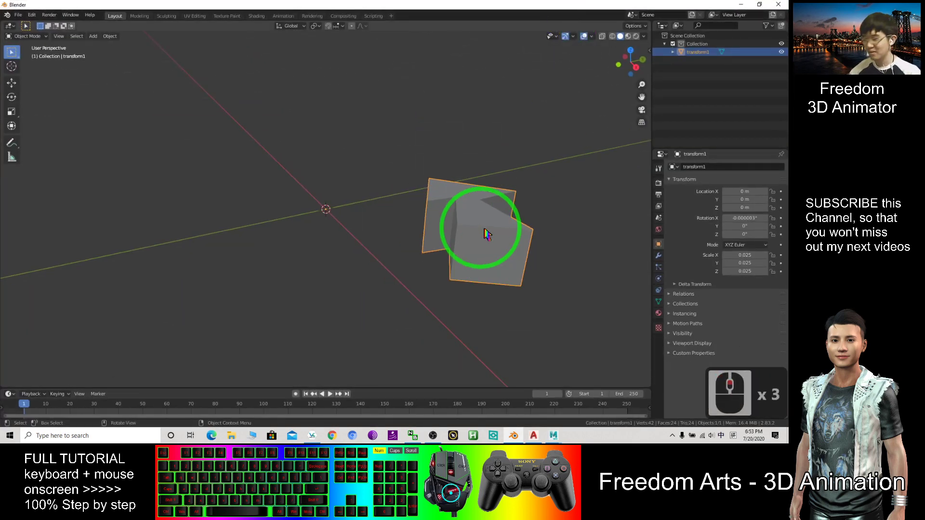
{"action": "scroll", "coordinate": [508, 242], "scroll_direction": "down", "scroll_amount": 3}
{"action": "scroll", "coordinate": [507, 239], "scroll_direction": "up", "scroll_amount": 2}
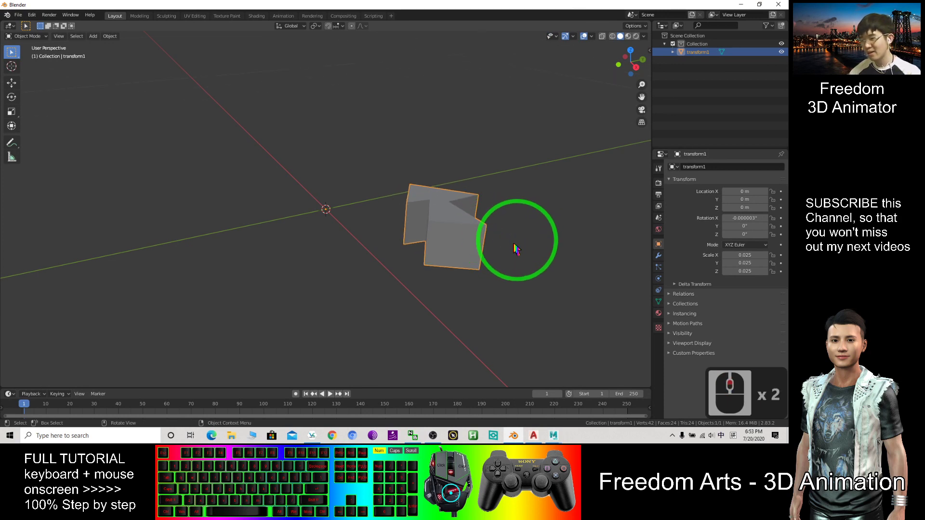
{"action": "mouse_move", "coordinate": [511, 252]}
{"action": "middle_mouse_down"}
{"action": "mouse_move", "coordinate": [501, 252]}
{"action": "mouse_move", "coordinate": [520, 261]}
{"action": "middle_mouse_up"}
{"action": "scroll", "coordinate": [521, 260], "scroll_direction": "down", "scroll_amount": 2}
Restore the Blender window to its smaller size, review the Maya scene beside the exported desktop files and minimize Maya again
{"action": "double_click", "coordinate": [436, 5]}
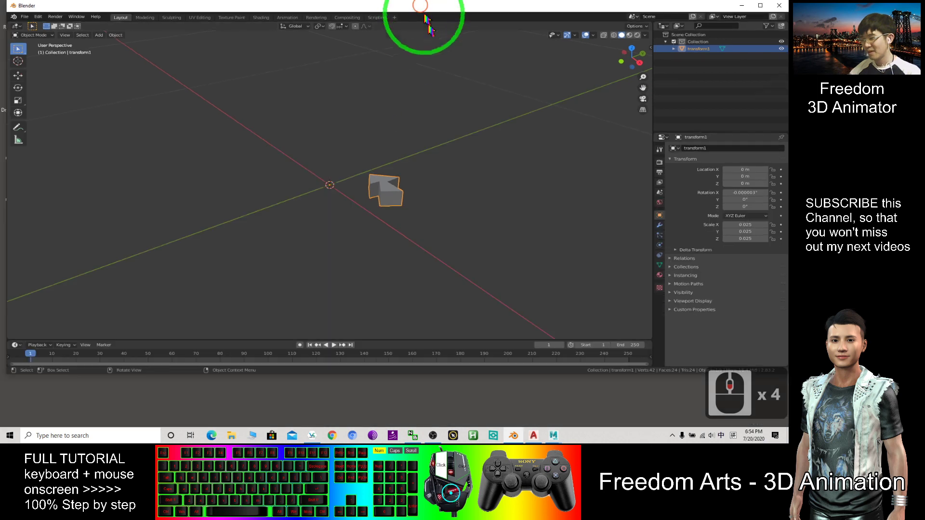
{"action": "left_click", "coordinate": [27, 114]}
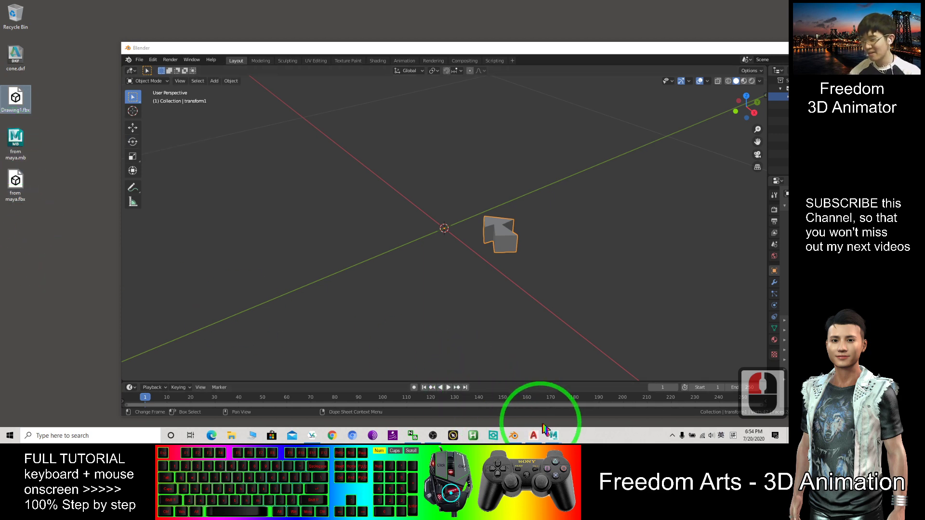
{"action": "mouse_move", "coordinate": [554, 436]}
{"action": "left_click", "coordinate": [580, 397]}
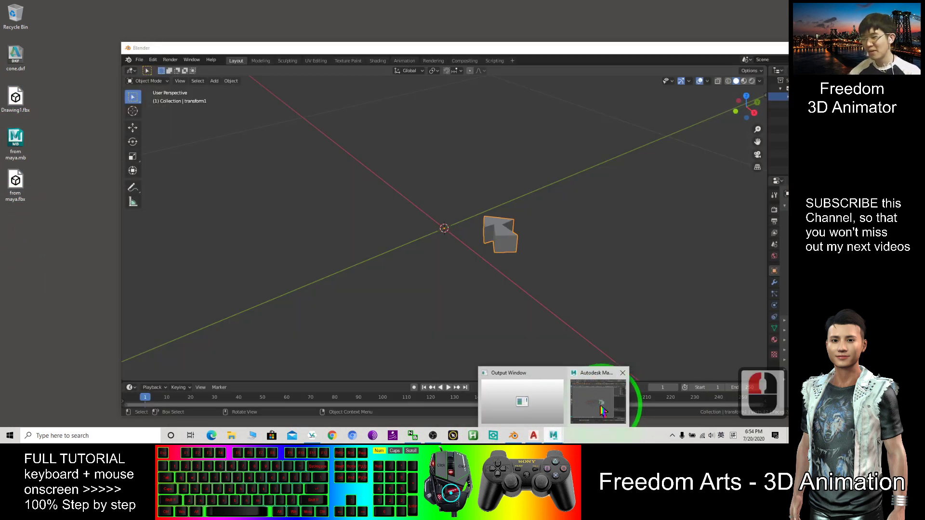
{"action": "left_click", "coordinate": [596, 401]}
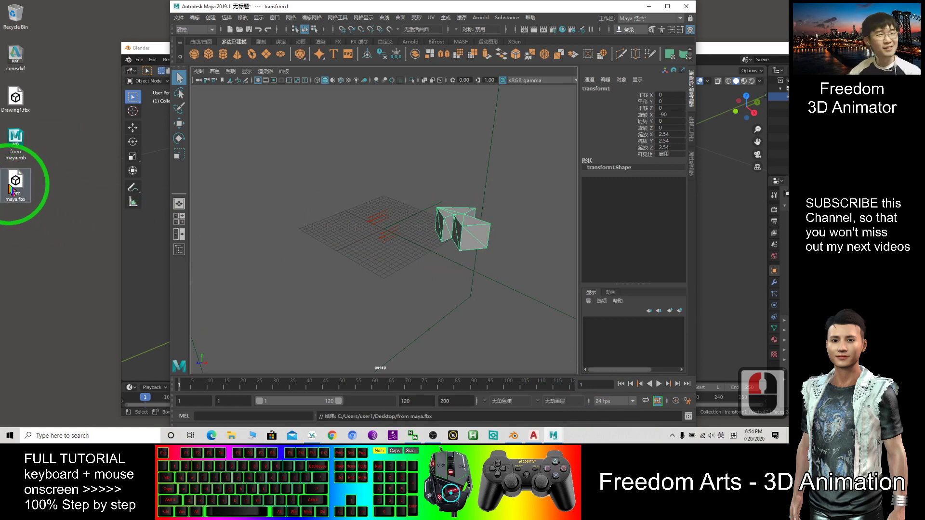
{"action": "left_click", "coordinate": [649, 7]}
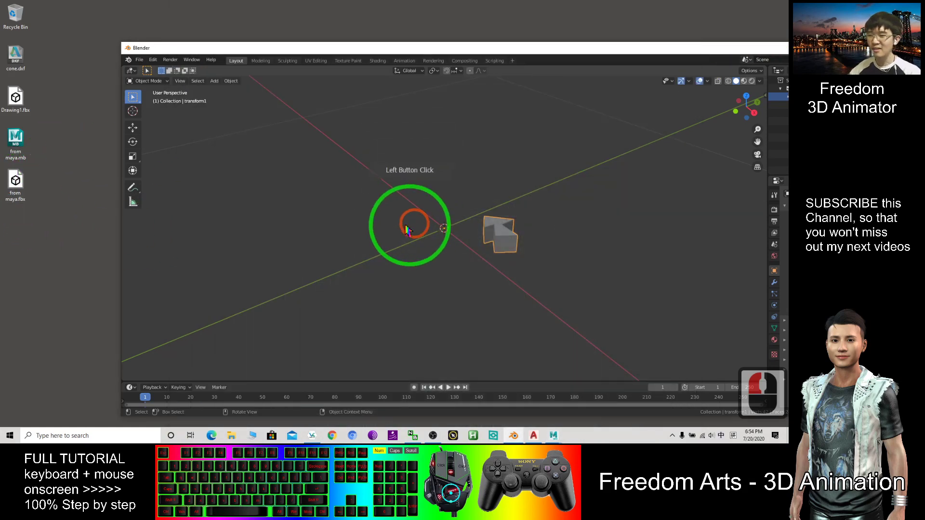
Scale the imported solid up uniformly in Blender to a scale of about 0.085 on all axes
{"action": "scroll", "coordinate": [540, 224], "scroll_direction": "up", "scroll_amount": 4}
{"action": "scroll", "coordinate": [578, 236], "scroll_direction": "down", "scroll_amount": 3}
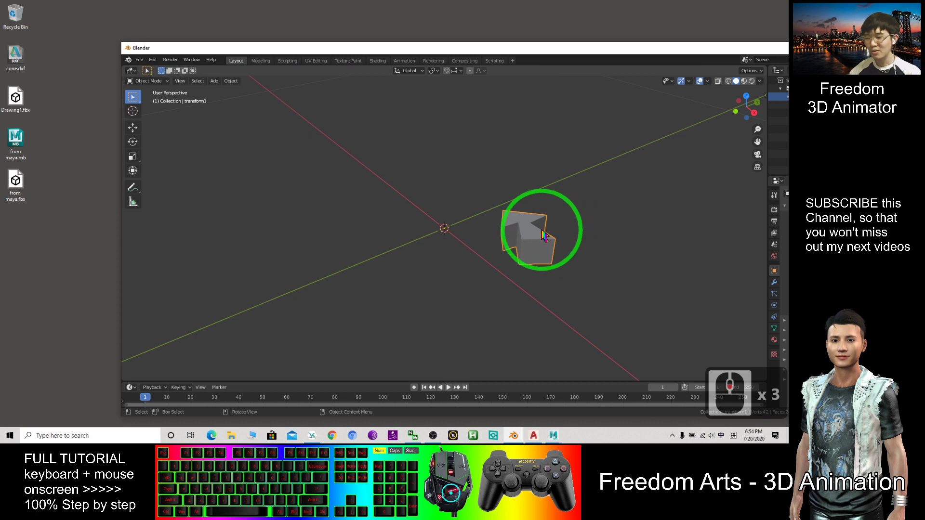
{"action": "scroll", "coordinate": [542, 231], "scroll_direction": "down", "scroll_amount": 4}
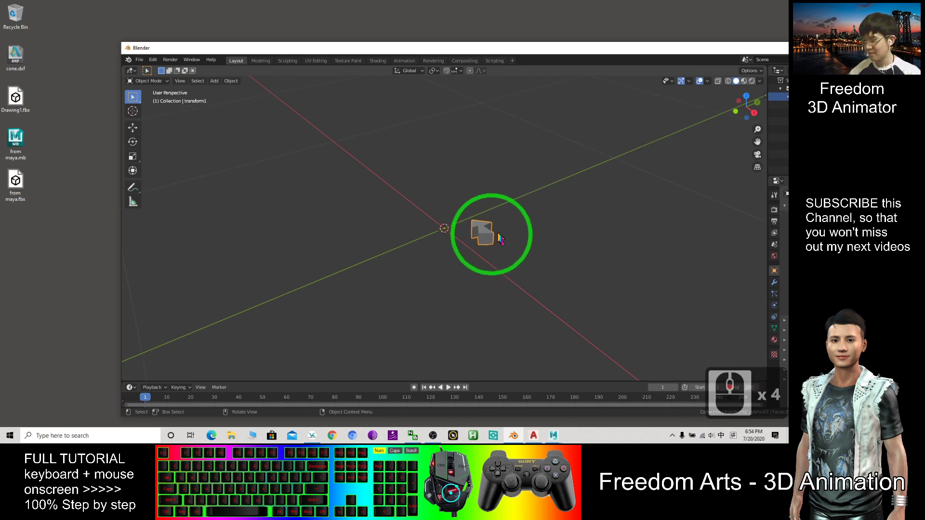
{"action": "key", "text": "s"}
{"action": "left_click", "coordinate": [700, 174]}
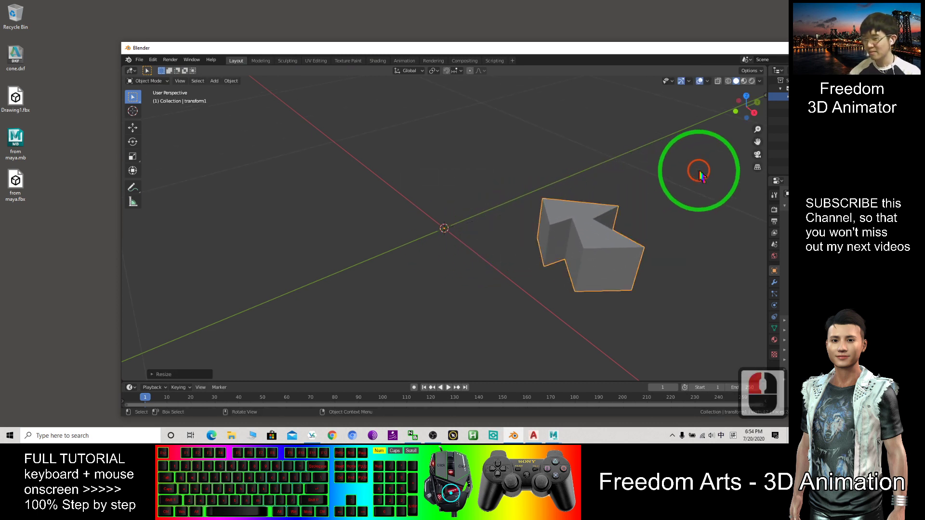
{"action": "left_click", "coordinate": [588, 234]}
{"action": "key", "text": "ctrl+z"}
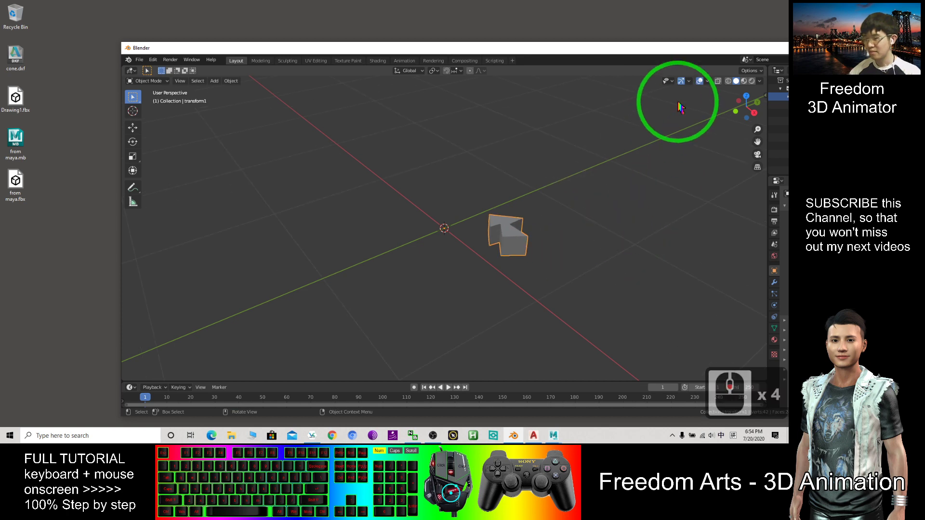
Maximize the Blender window and move the solid toward the world origin, to about X -0.404 m, Y -0.262 m
{"action": "left_click_drag", "start_coordinate": [642, 52], "coordinate": [568, 3]}
{"action": "scroll", "coordinate": [482, 236], "scroll_direction": "down", "scroll_amount": 6}
{"action": "scroll", "coordinate": [470, 236], "scroll_direction": "up", "scroll_amount": 8}
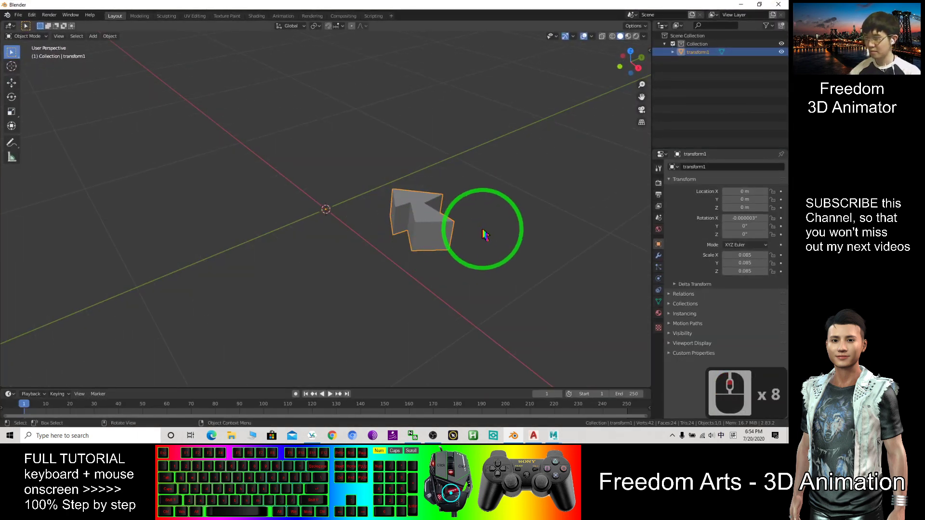
{"action": "left_click", "coordinate": [13, 84]}
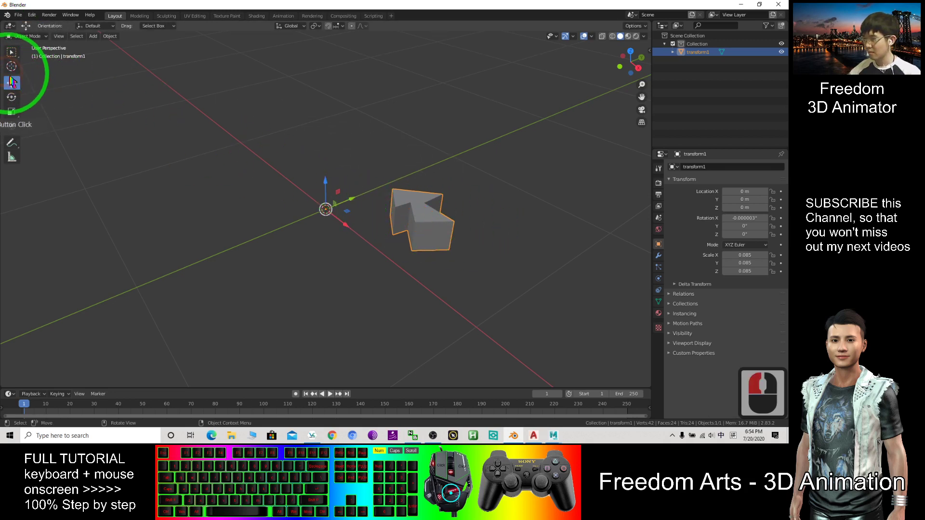
{"action": "left_click_drag", "start_coordinate": [347, 212], "coordinate": [263, 191]}
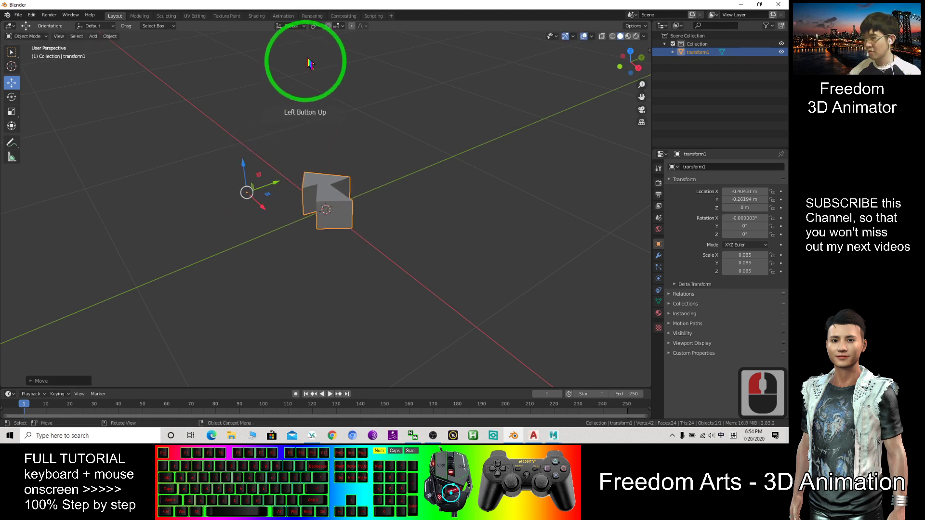
Set the transform pivot point to 3D Cursor and deselect the solid
{"action": "left_click", "coordinate": [317, 26]}
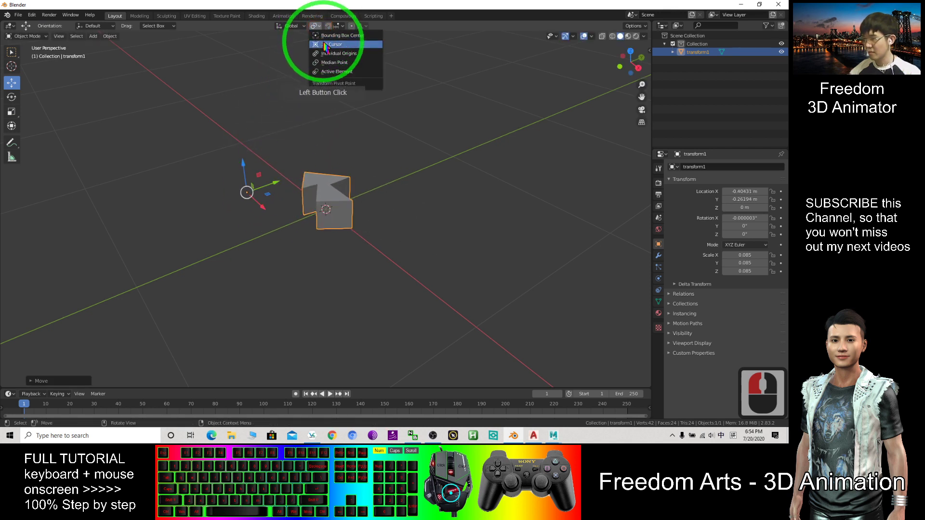
{"action": "left_click", "coordinate": [320, 36]}
{"action": "left_click", "coordinate": [407, 233]}
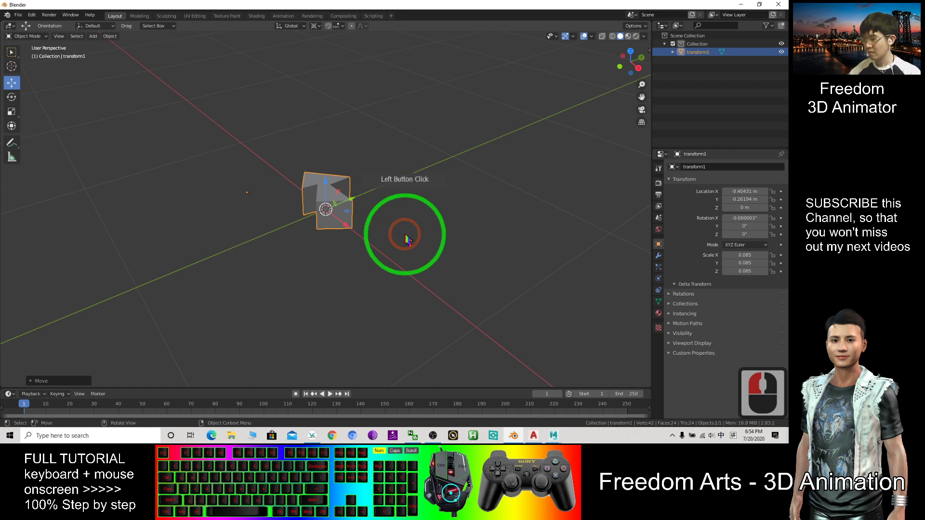
{"action": "left_click", "coordinate": [316, 26]}
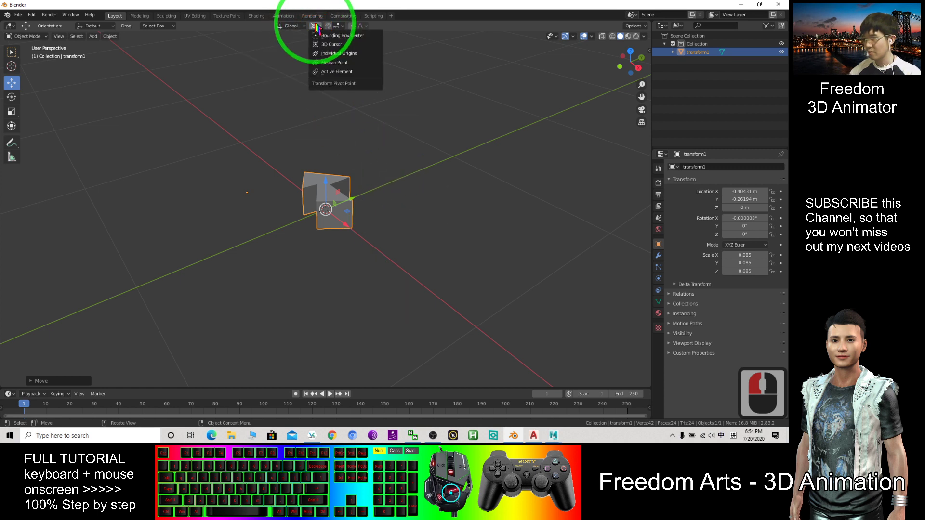
{"action": "left_click", "coordinate": [452, 184]}
{"action": "left_click", "coordinate": [451, 183]}
Check the repositioned solid in the viewport and minimize the Blender window to show the desktop
{"action": "scroll", "coordinate": [463, 154], "scroll_direction": "down", "scroll_amount": 5}
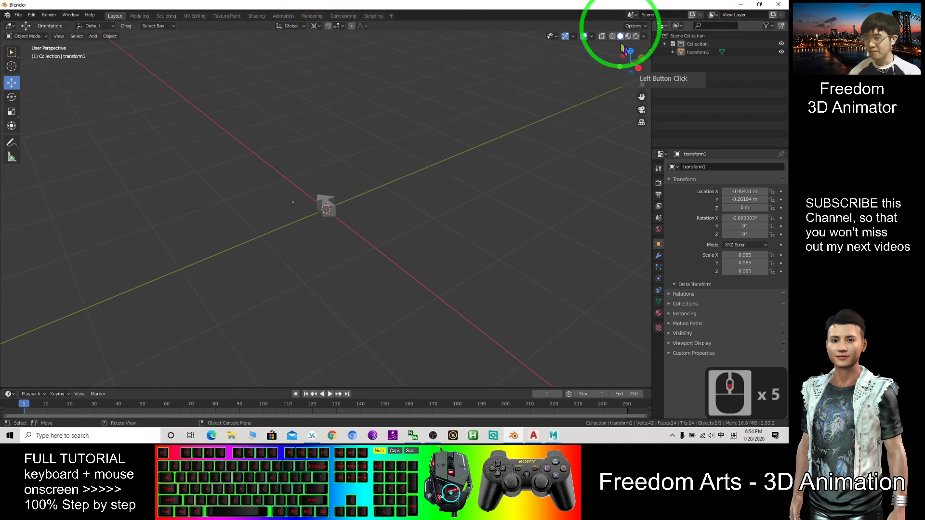
{"action": "scroll", "coordinate": [377, 206], "scroll_direction": "up", "scroll_amount": 9}
{"action": "left_click", "coordinate": [756, 5]}
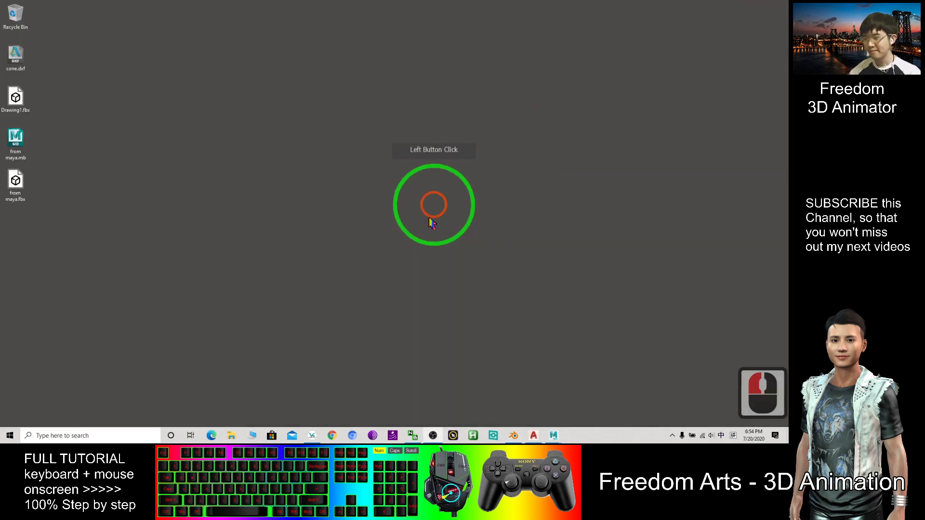